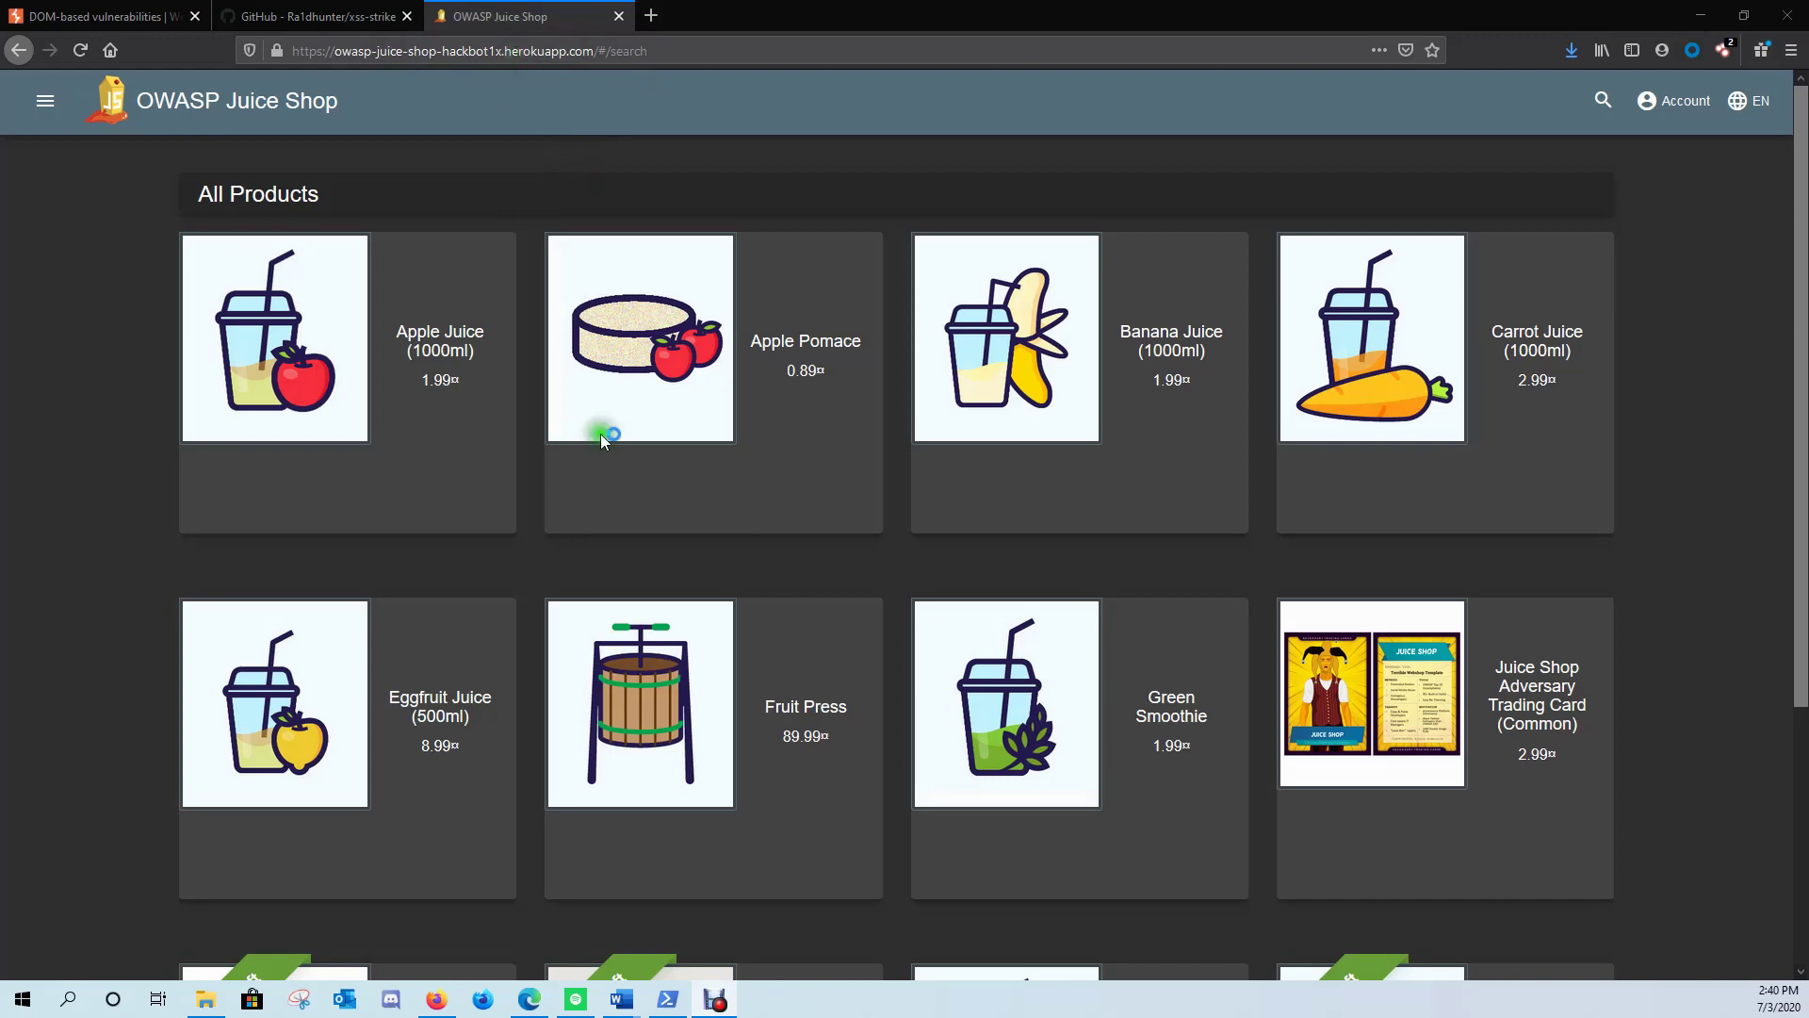
- Look through the xss-strike repository page on GitHub and switch to the PowerShell window
click(298, 19)
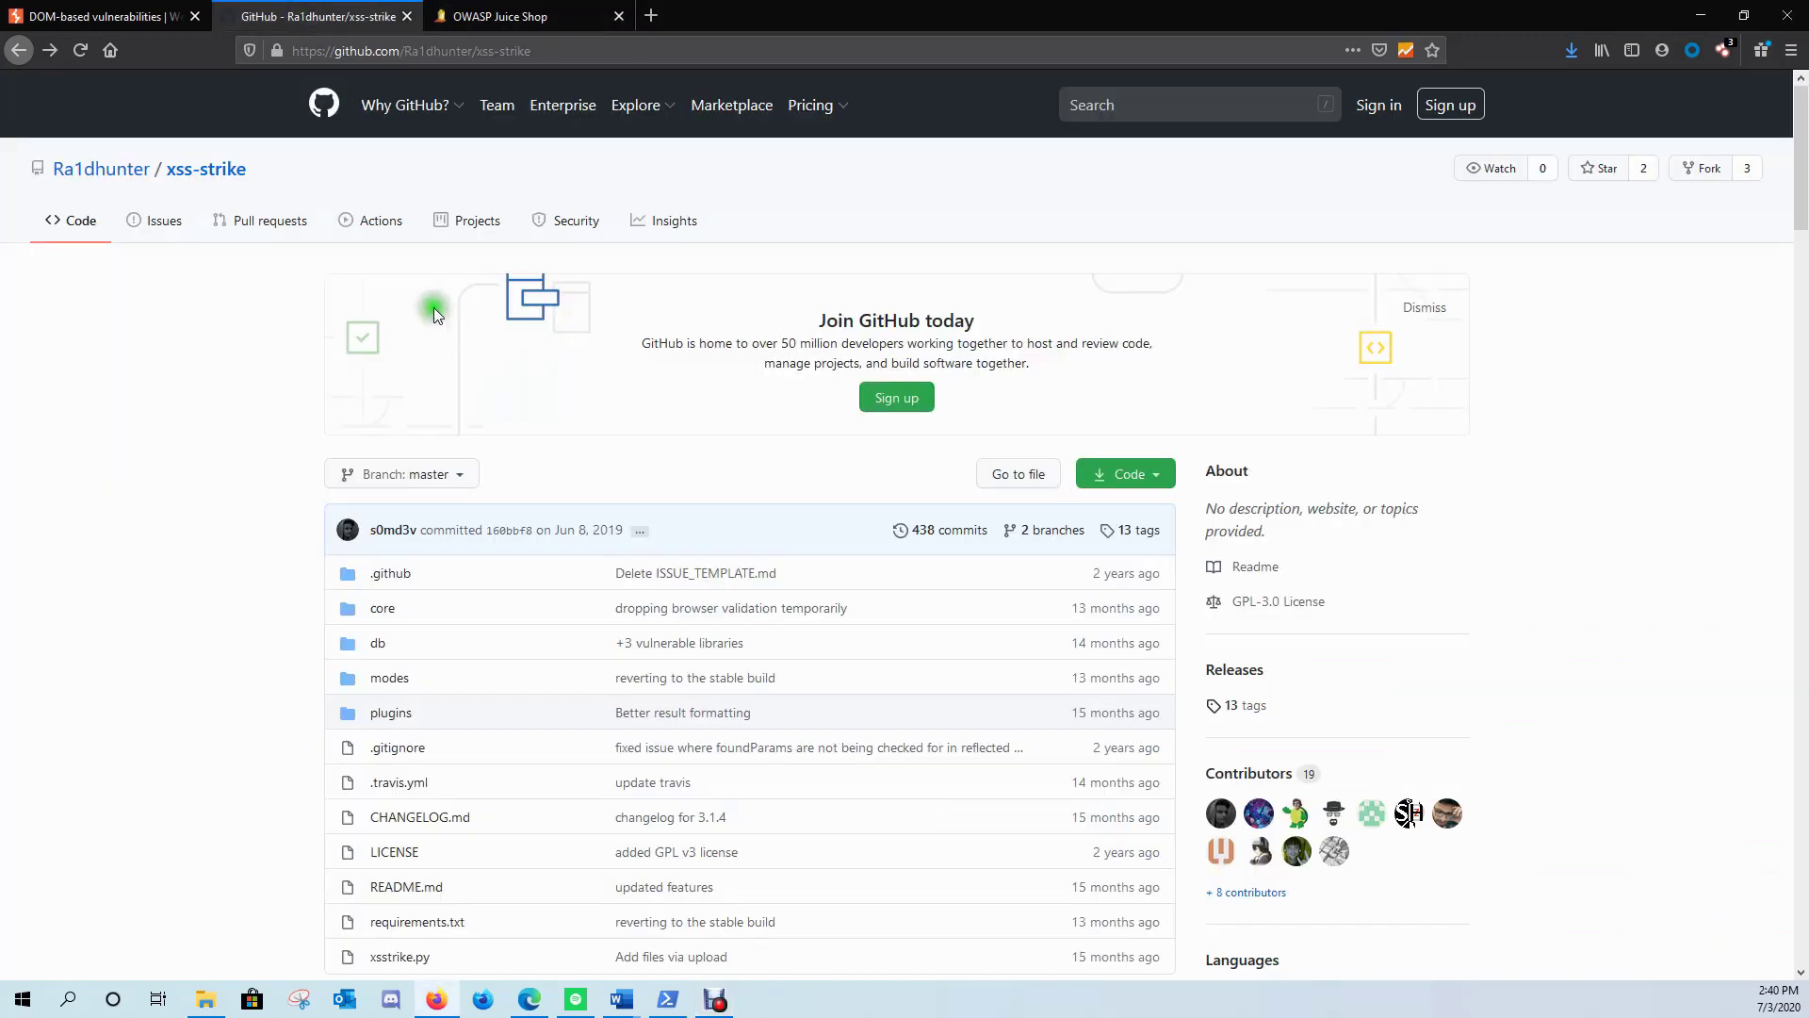
scroll(431, 307, down, 3)
scroll(443, 321, up, 3)
scroll(816, 374, down, 10)
scroll(876, 544, down, 15)
key(alt+Tab)
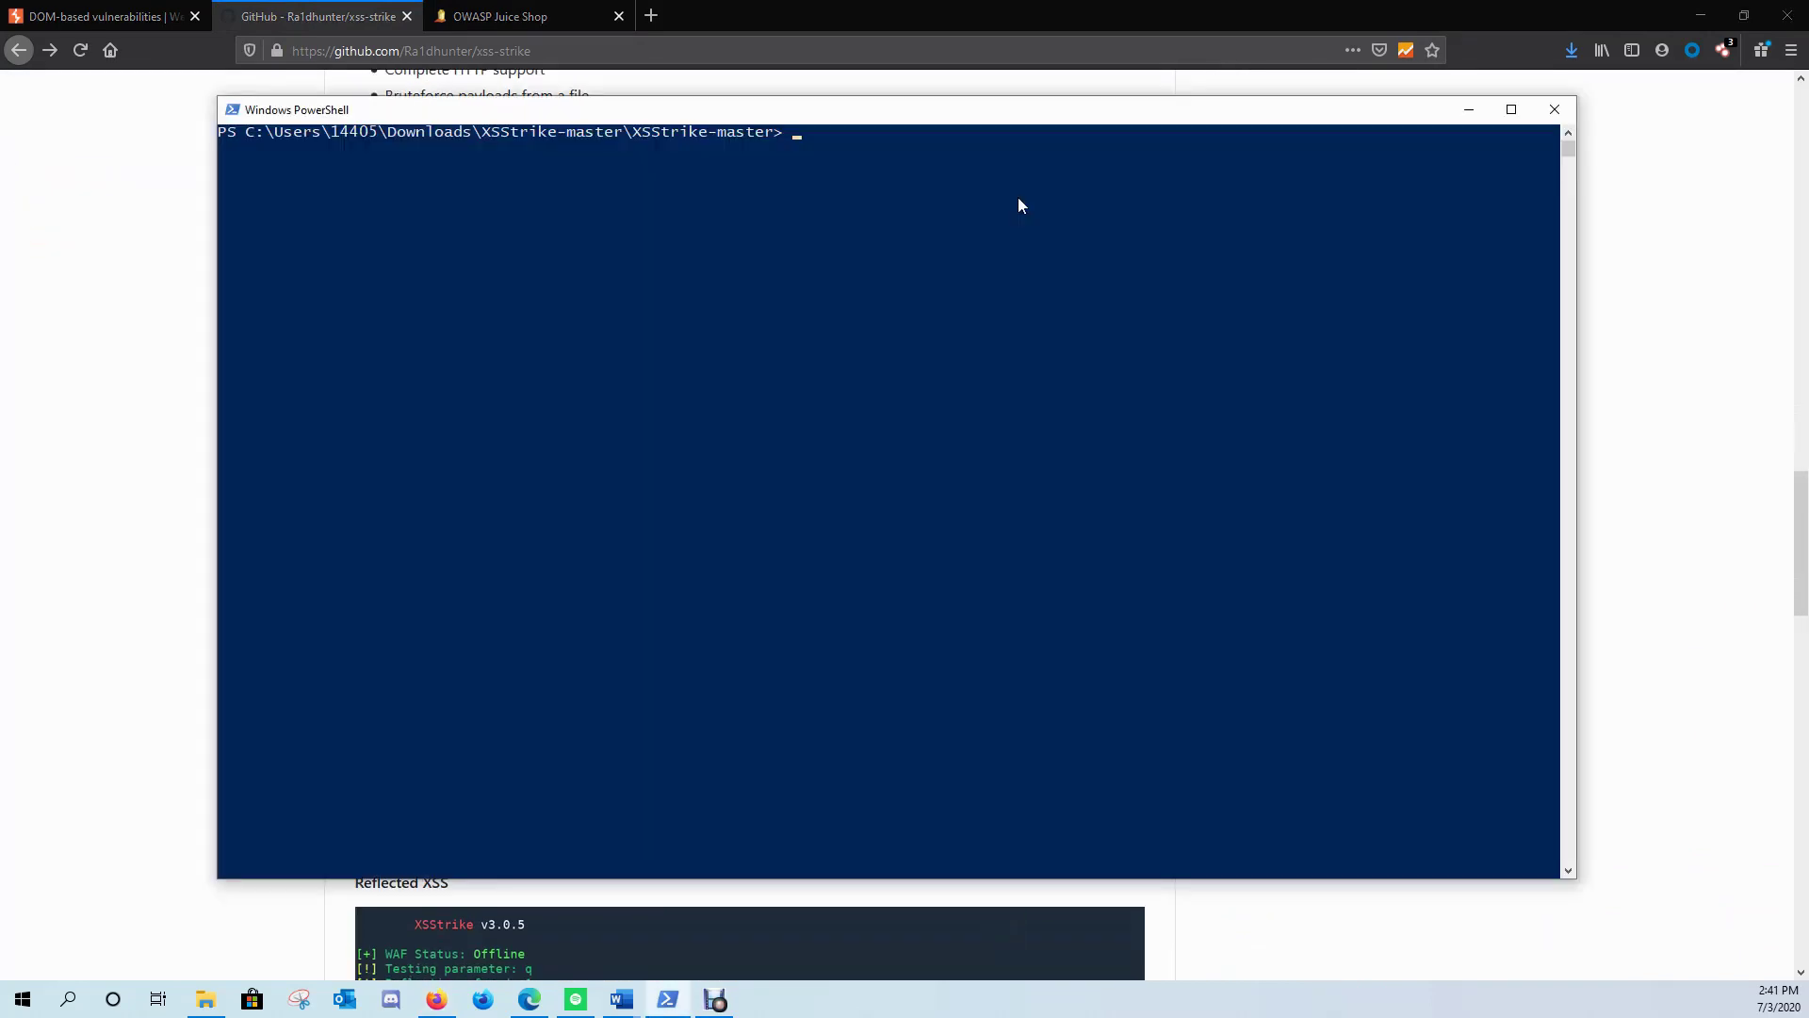
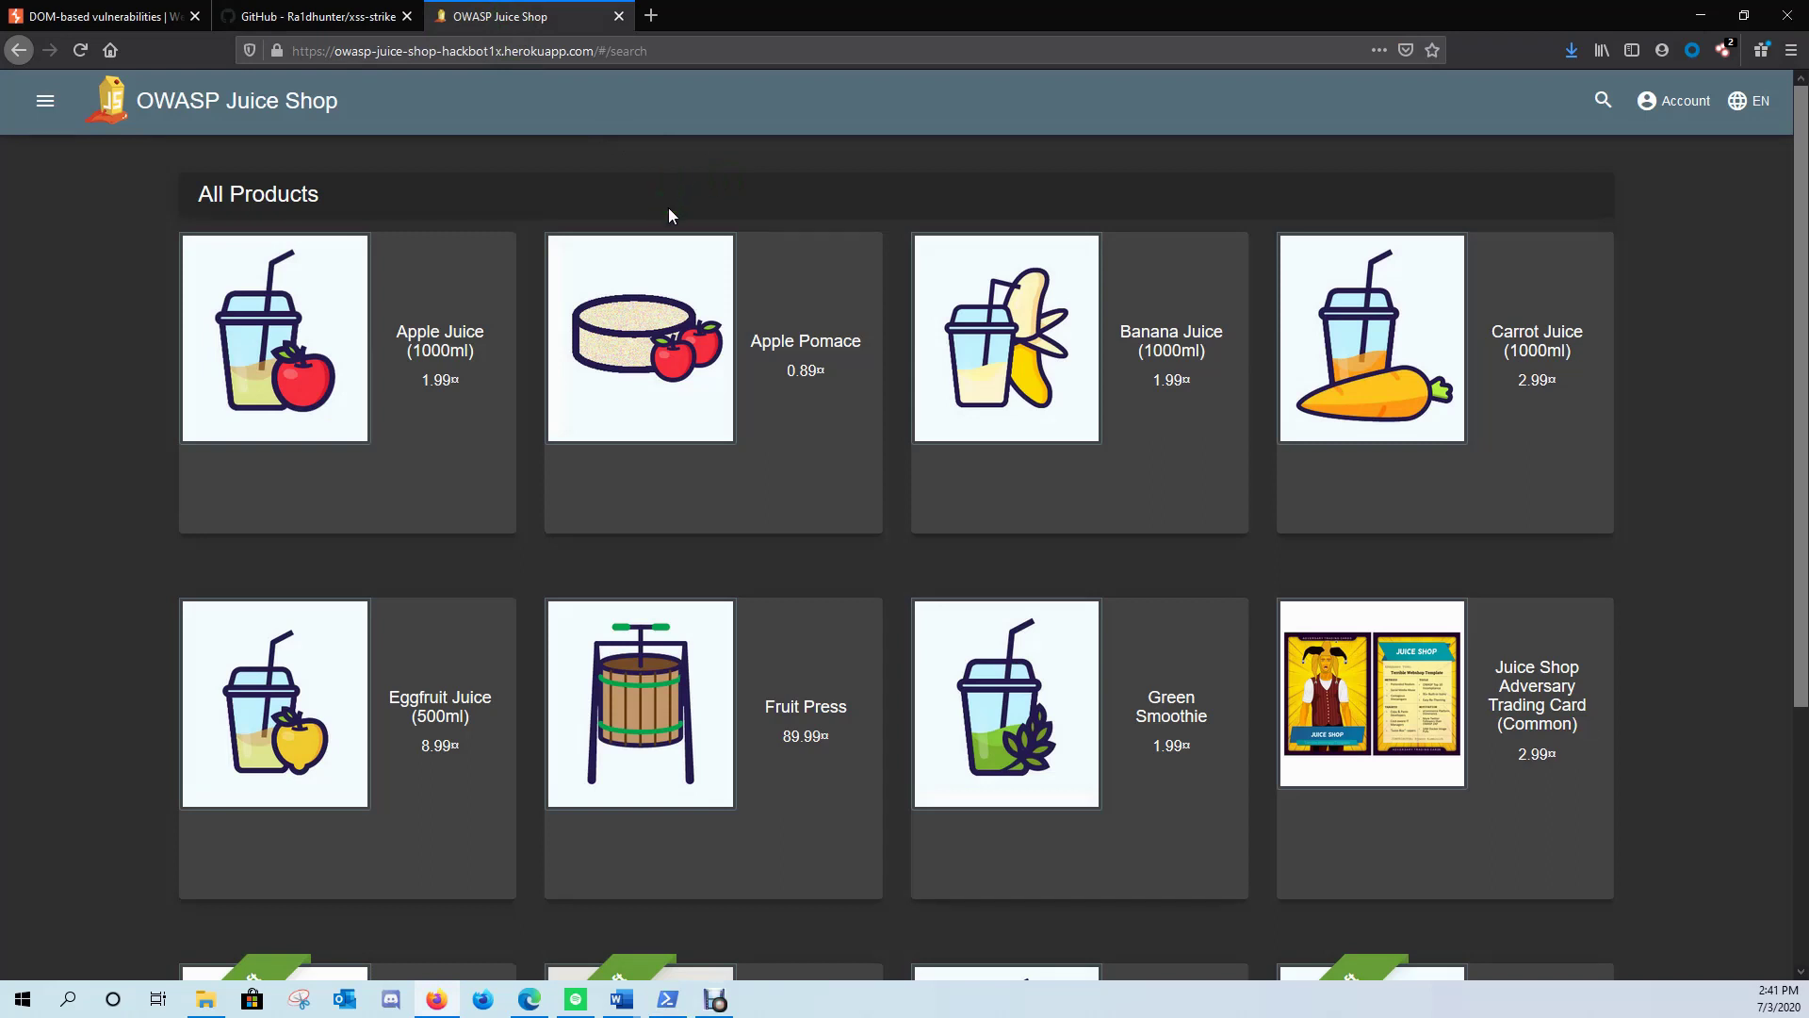
- Open jquery.min.js from the cdnjs.cloudflare.com jquery/2.2.4 folder in the Juice Shop page's debugger and pretty-print it
key(F12)
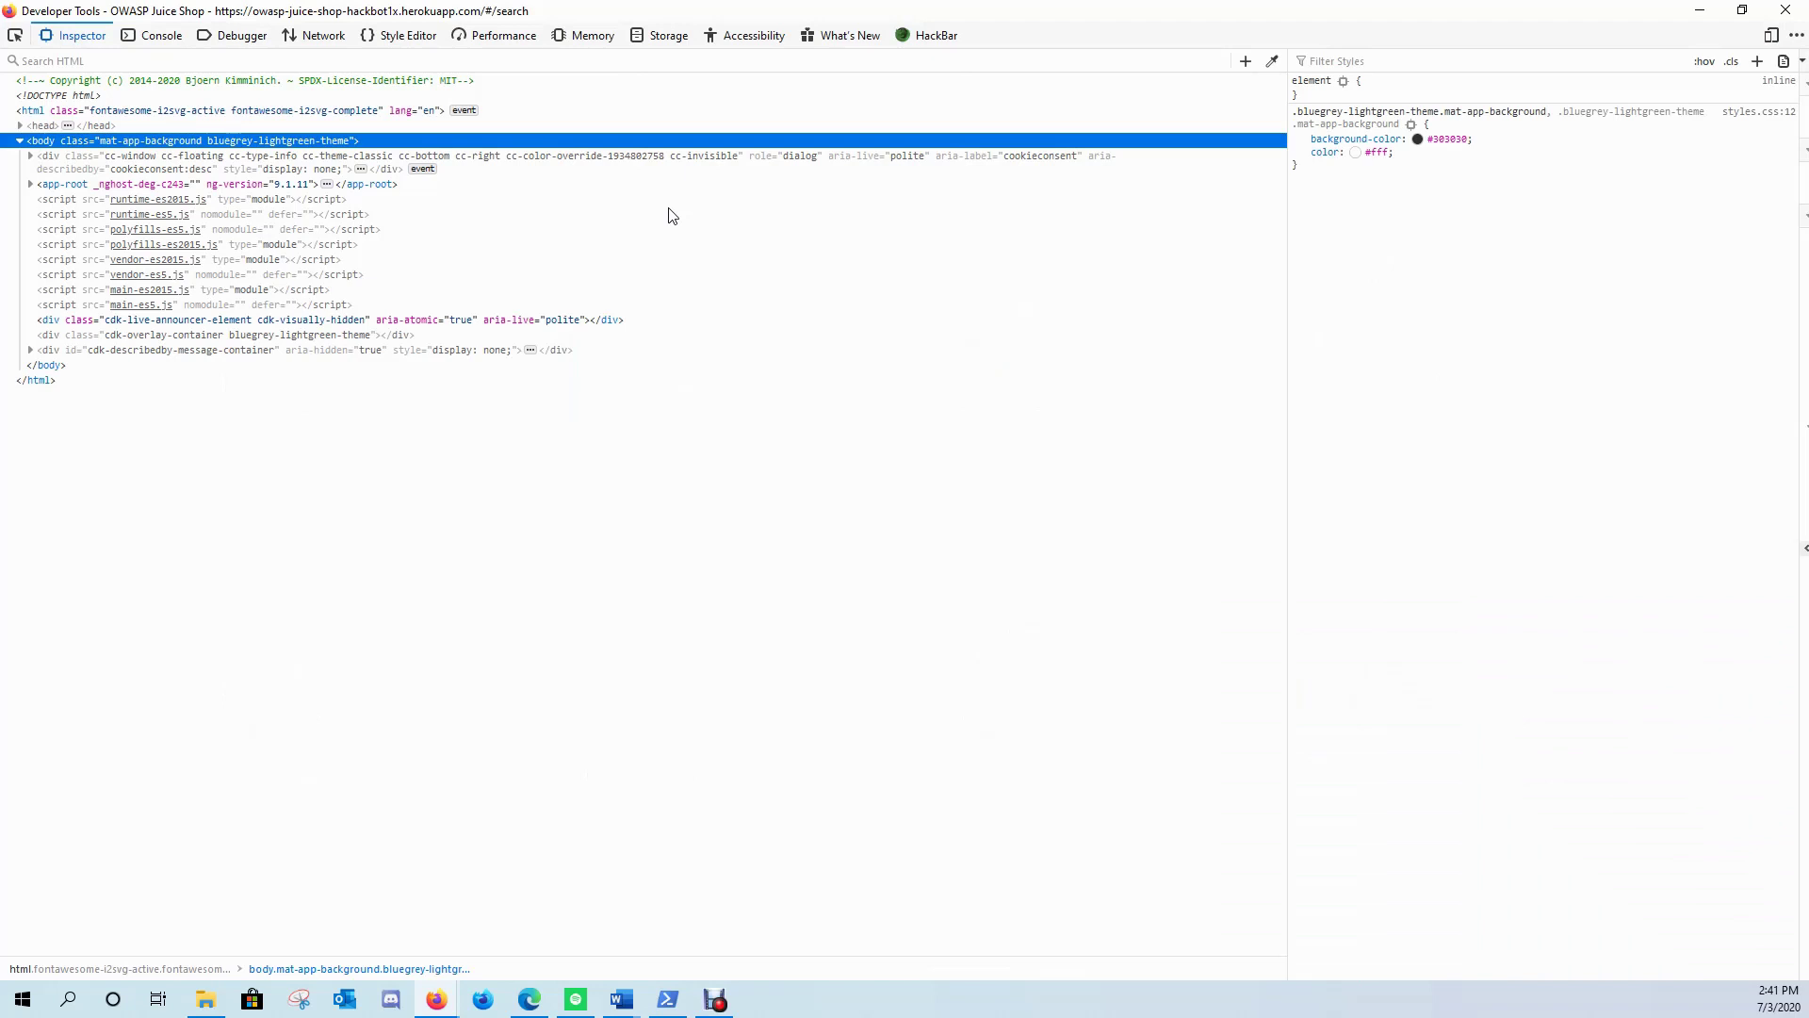
click(254, 37)
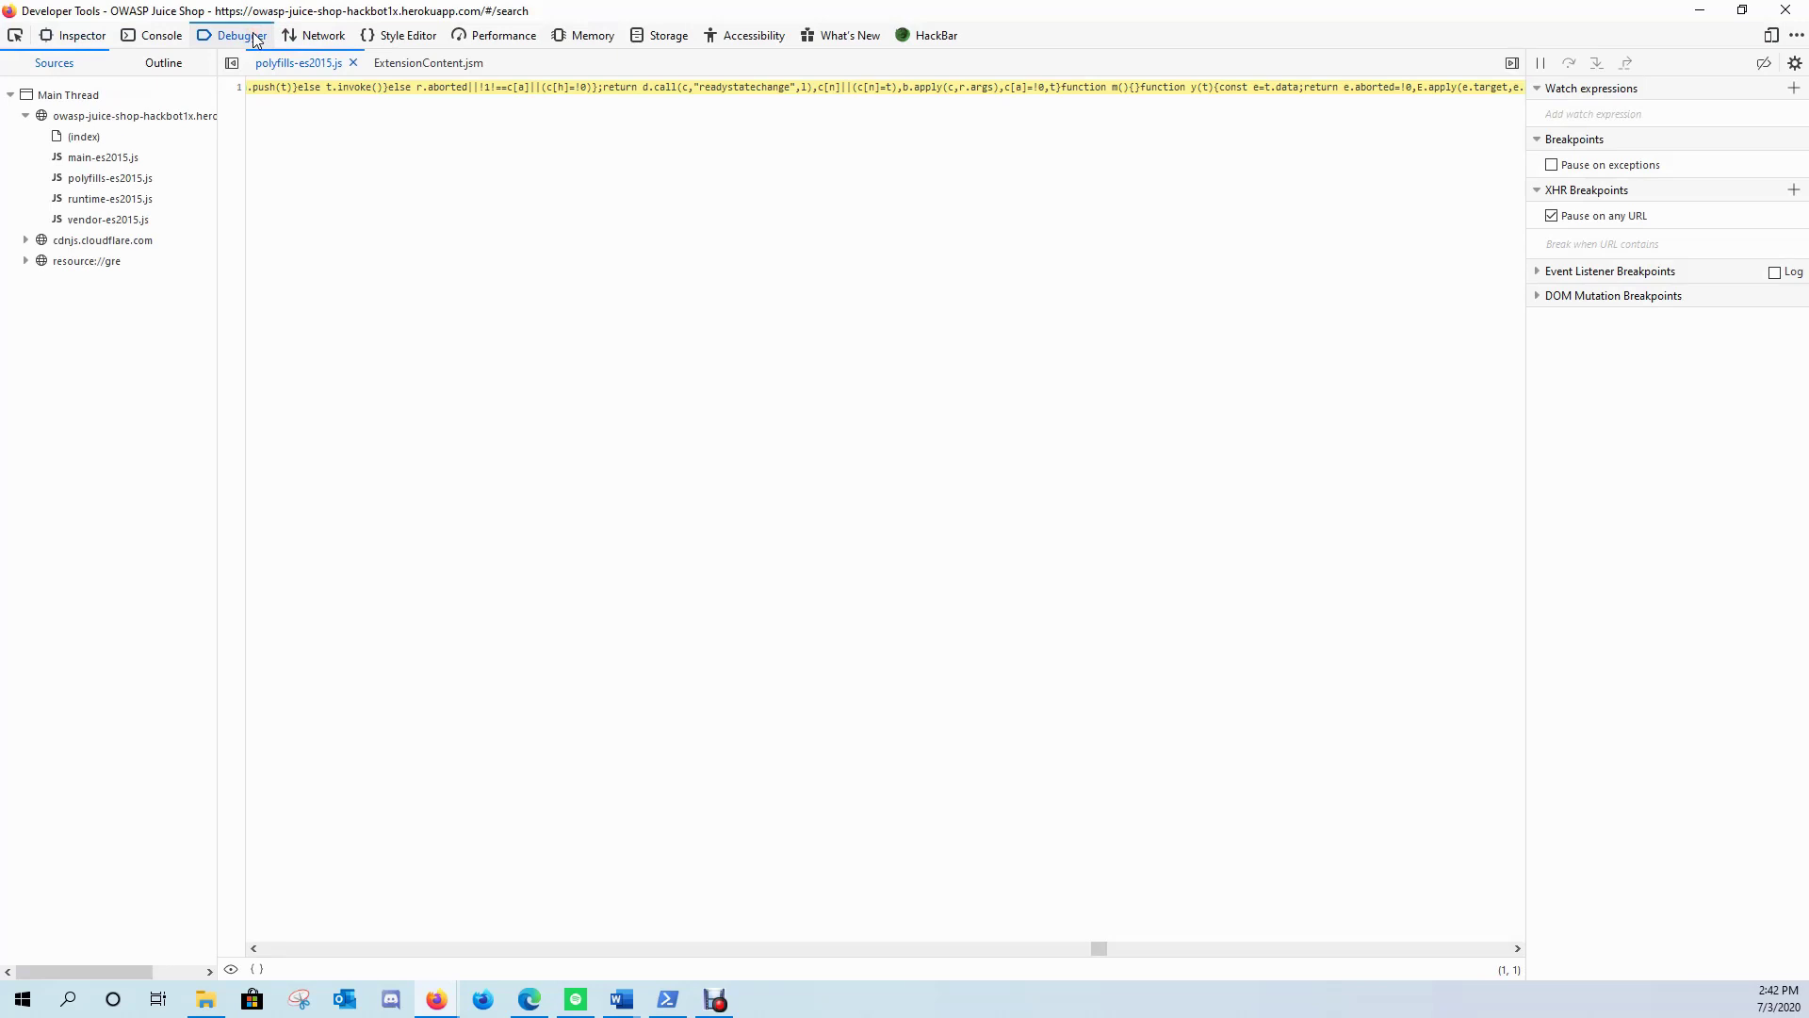
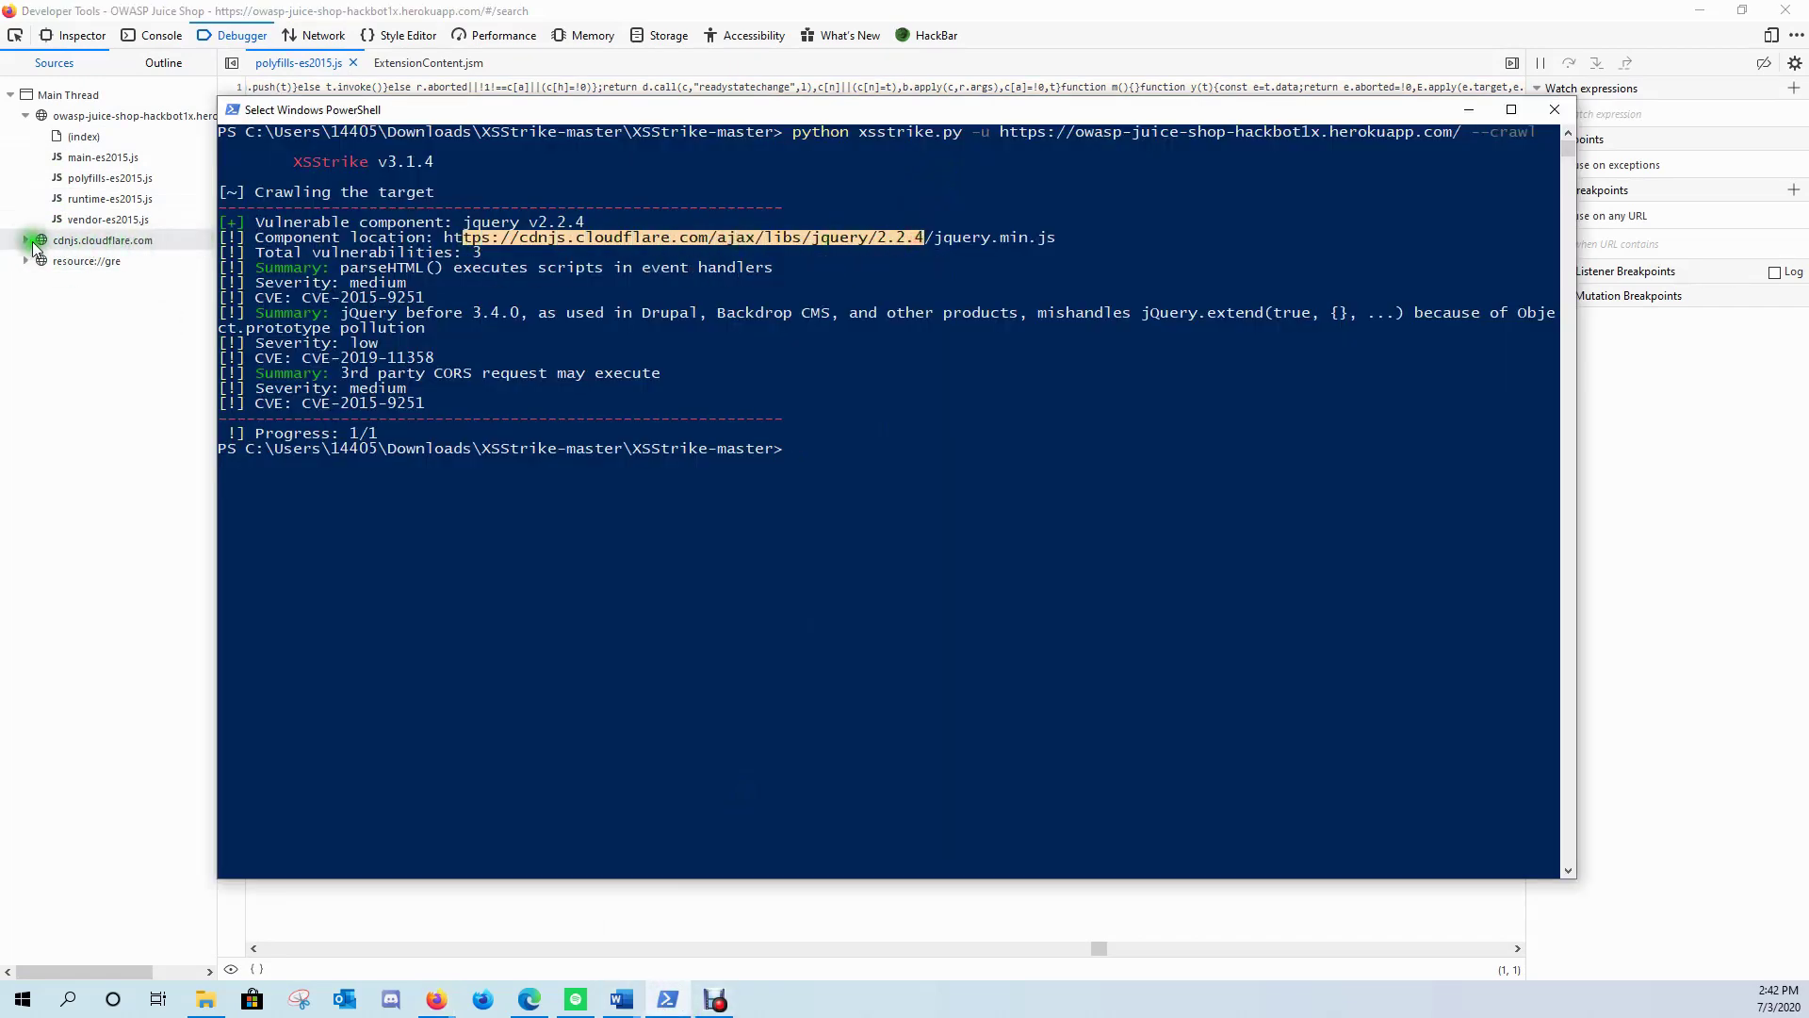
click(28, 241)
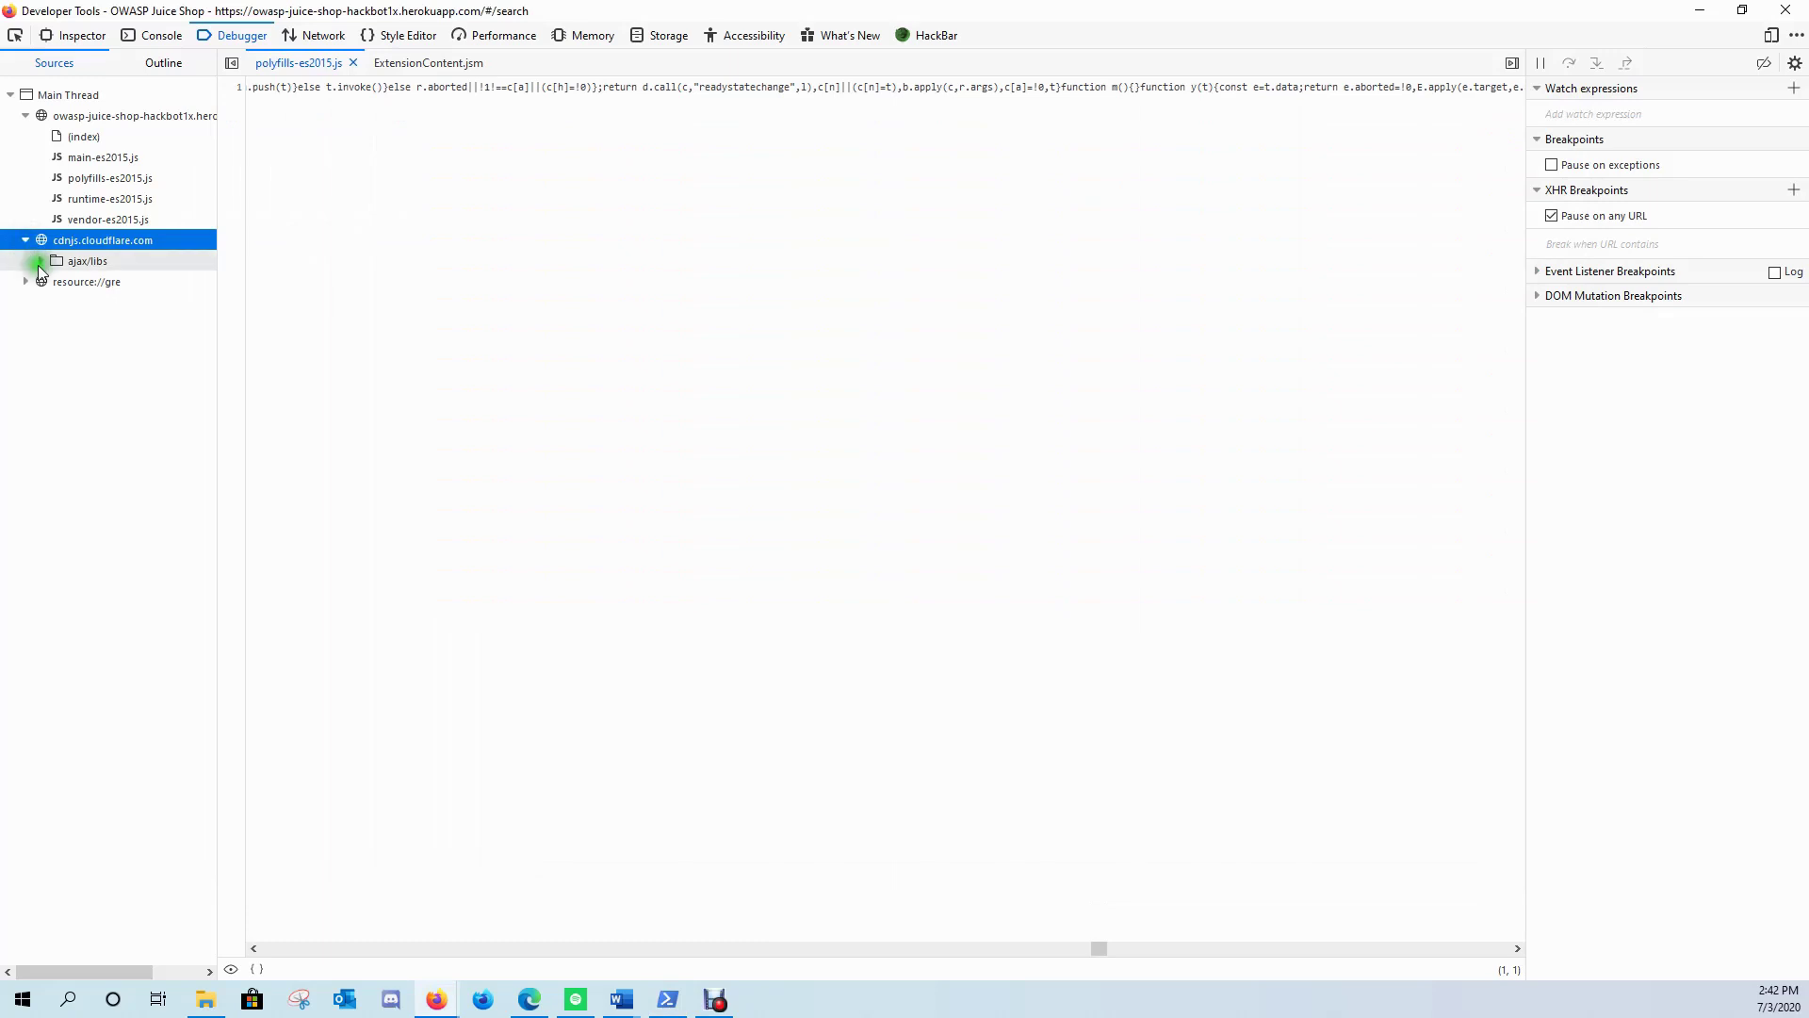
click(39, 260)
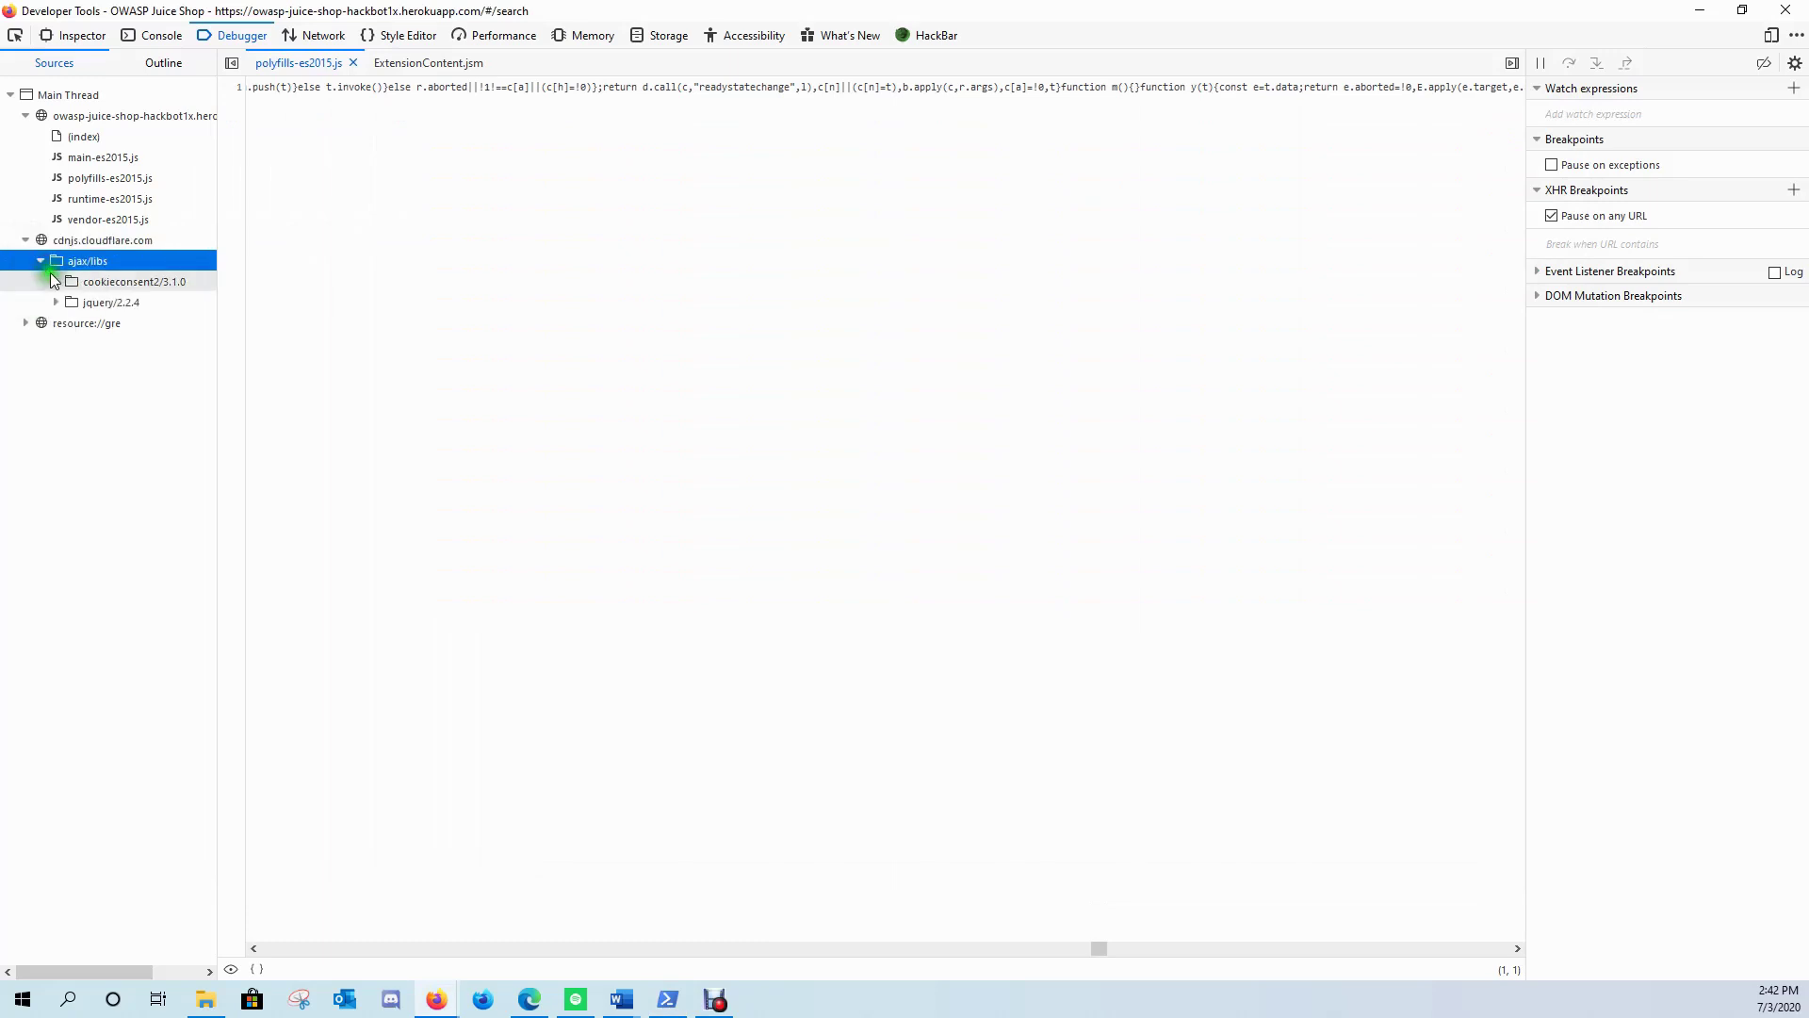
click(51, 301)
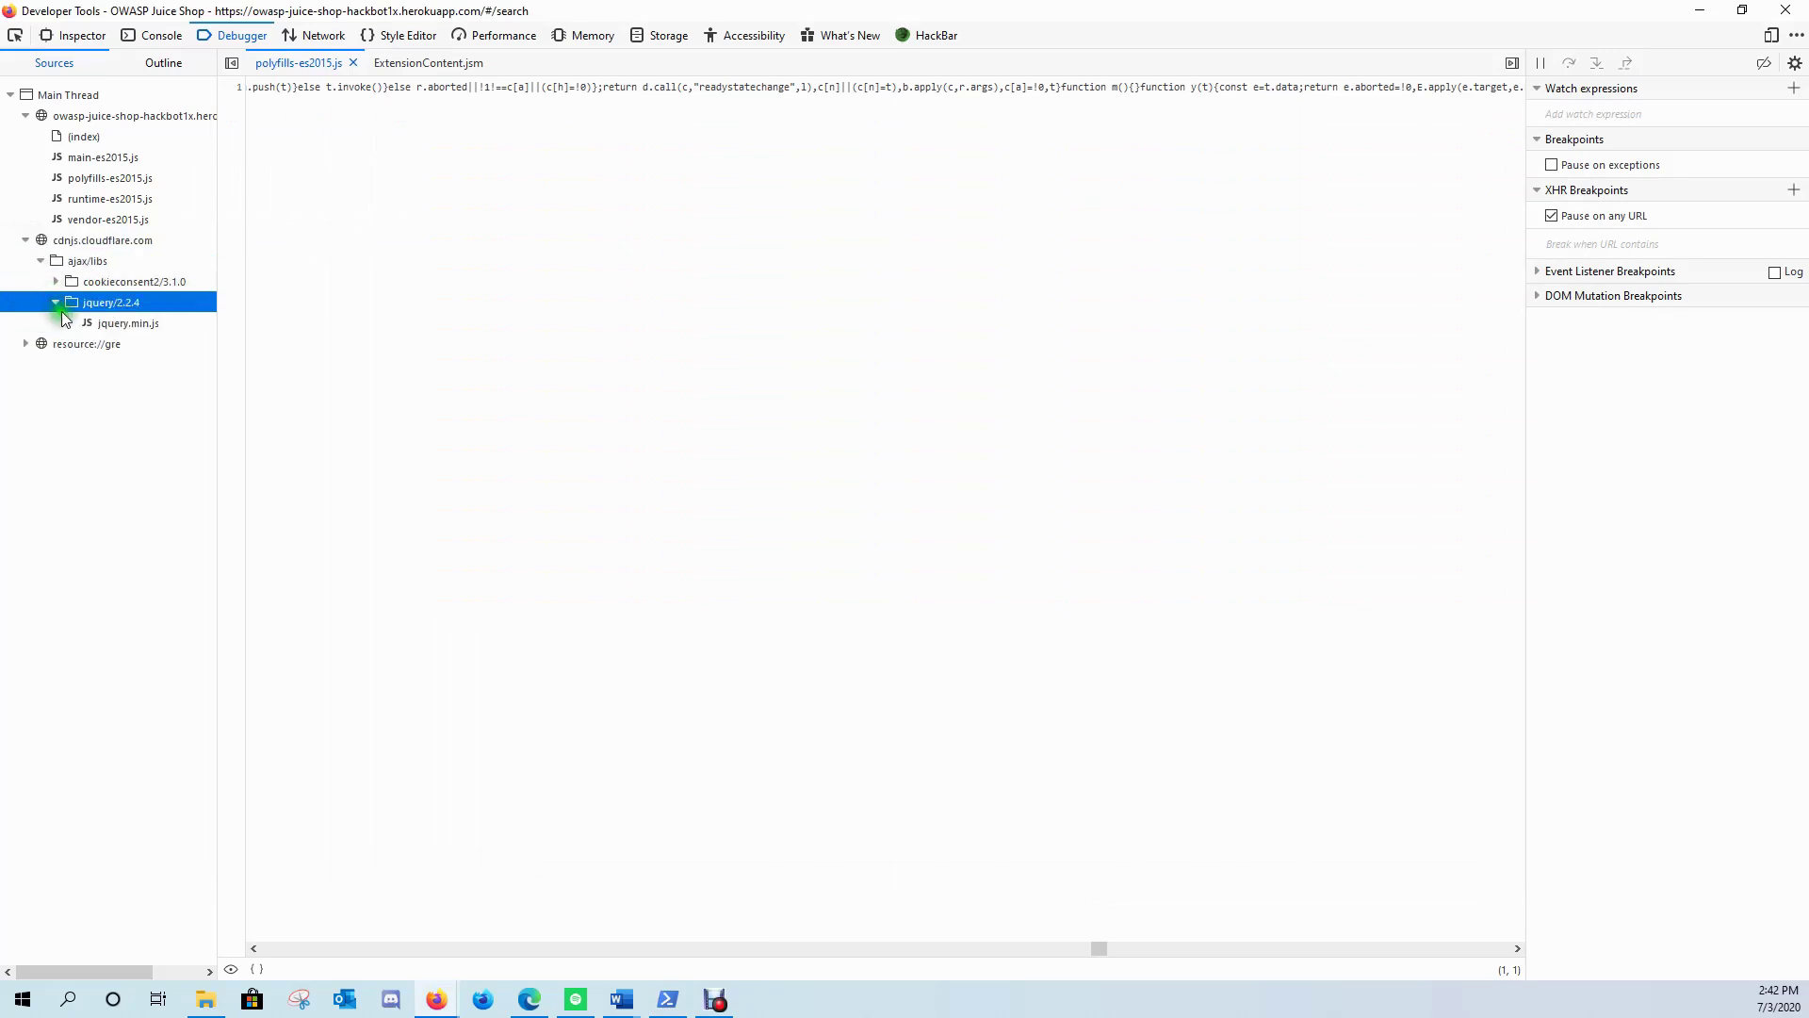
click(141, 324)
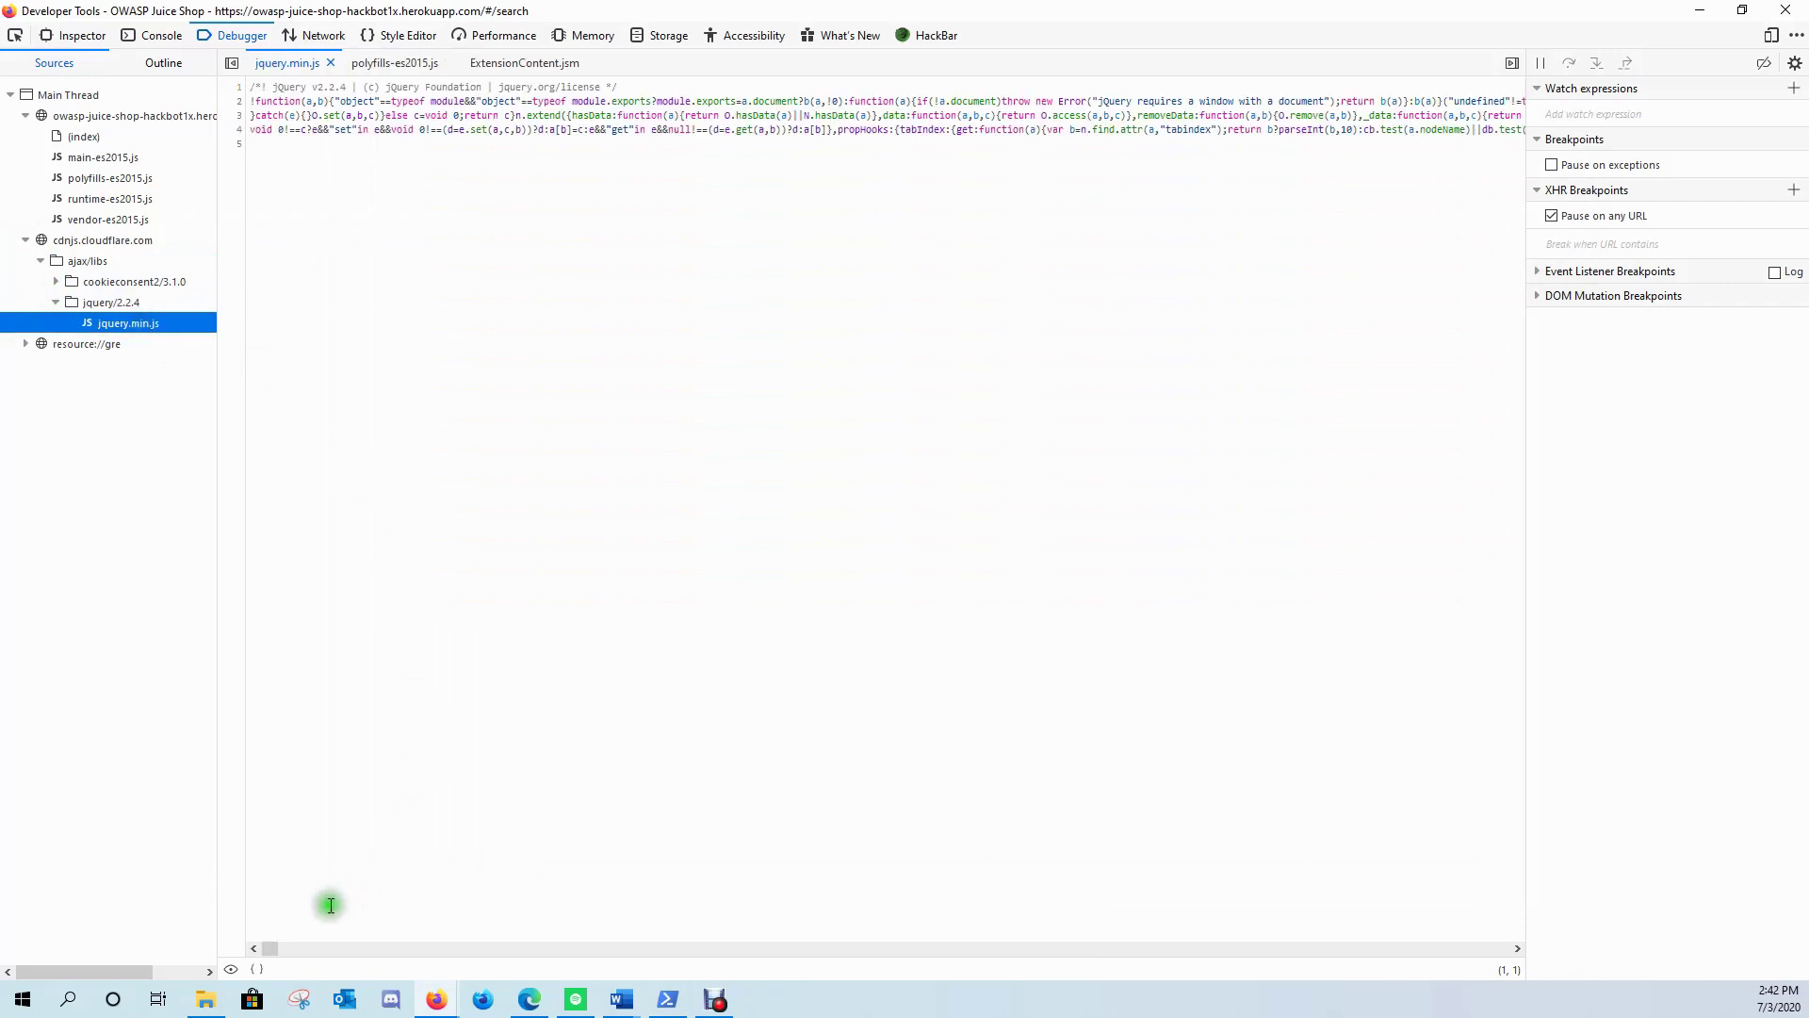
click(257, 968)
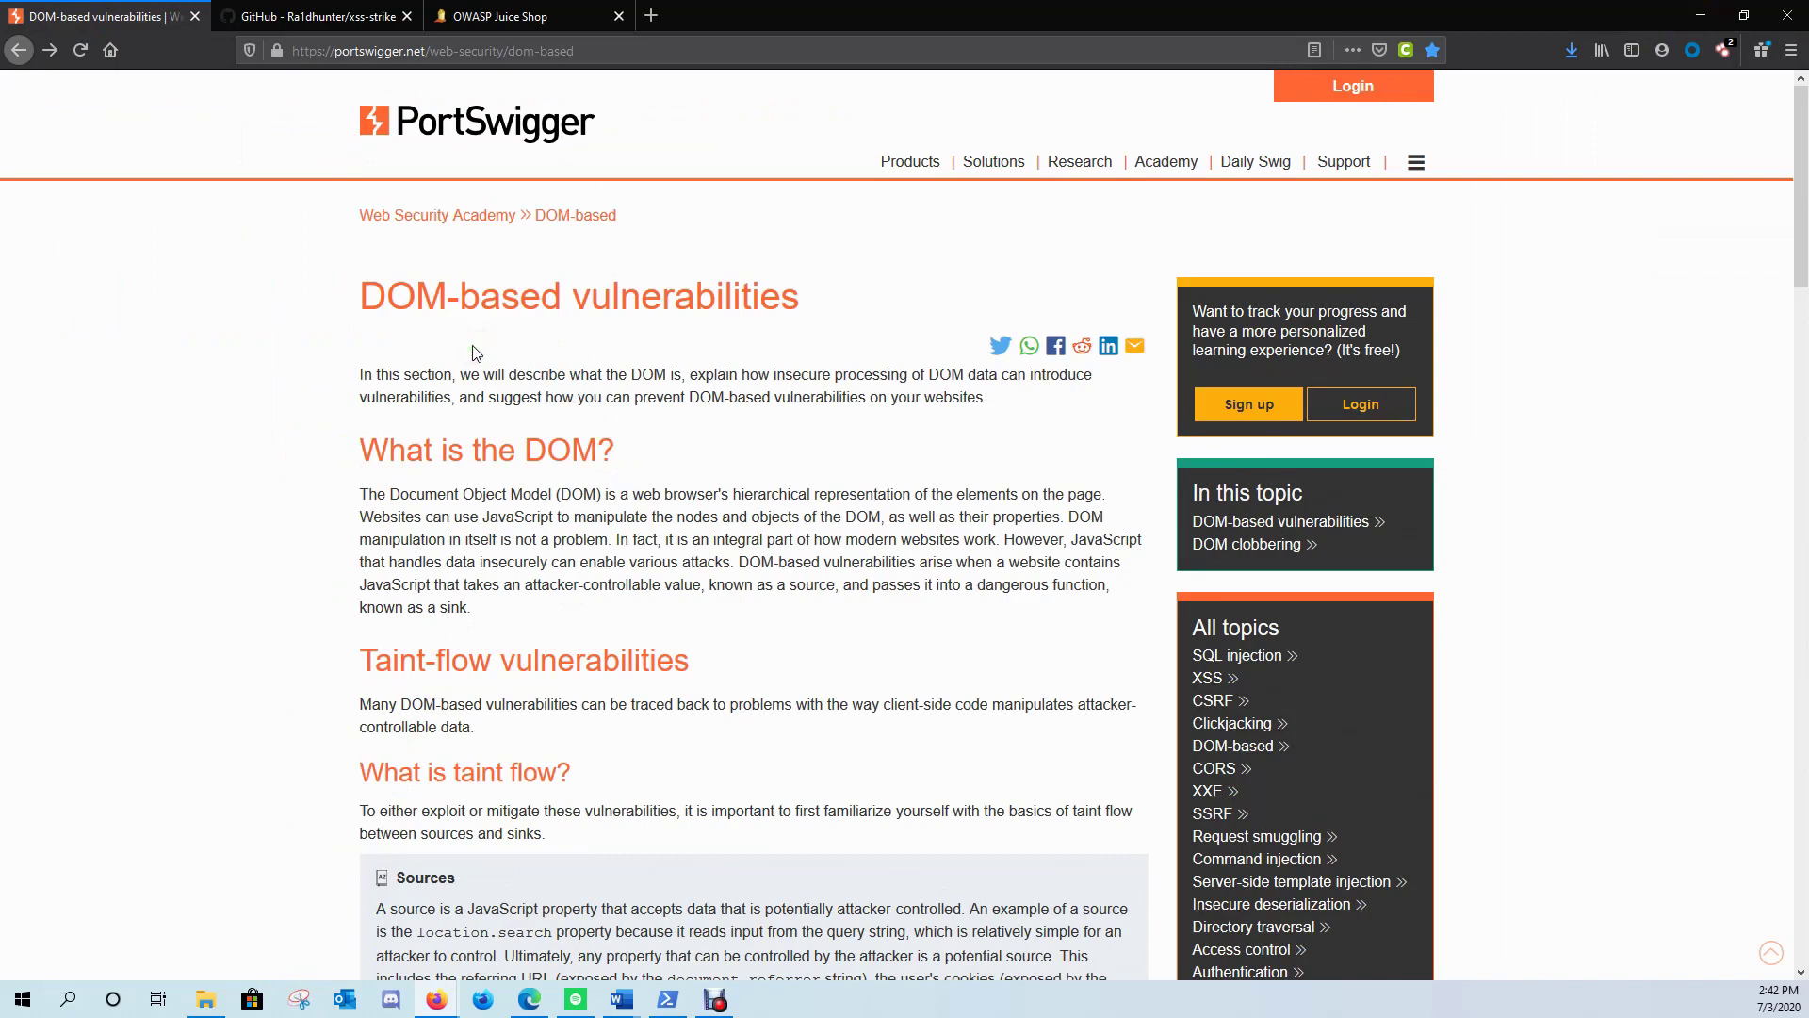
- Read PortSwigger's DOM-based vulnerabilities article through the common sources to the section on sinks
click(448, 315)
drag(363, 296, 686, 296)
click(745, 320)
scroll(735, 330, down, 15)
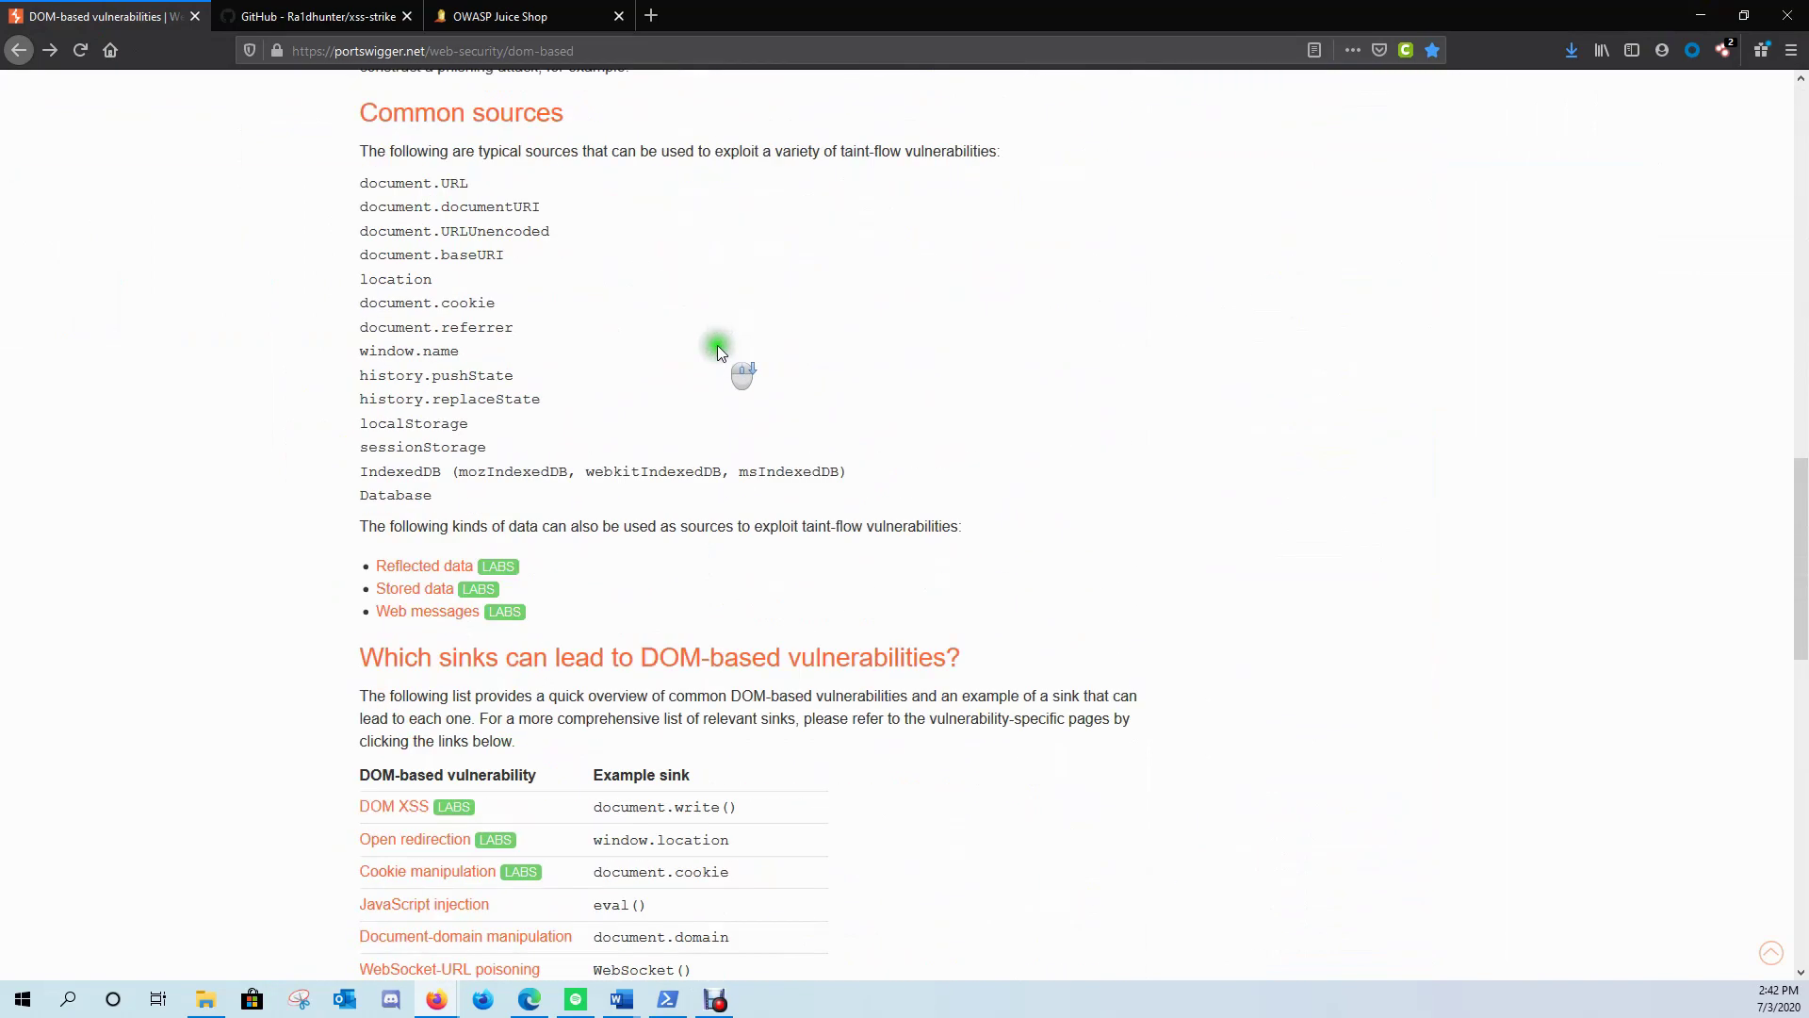
scroll(717, 345, down, 3)
scroll(369, 292, down, 1)
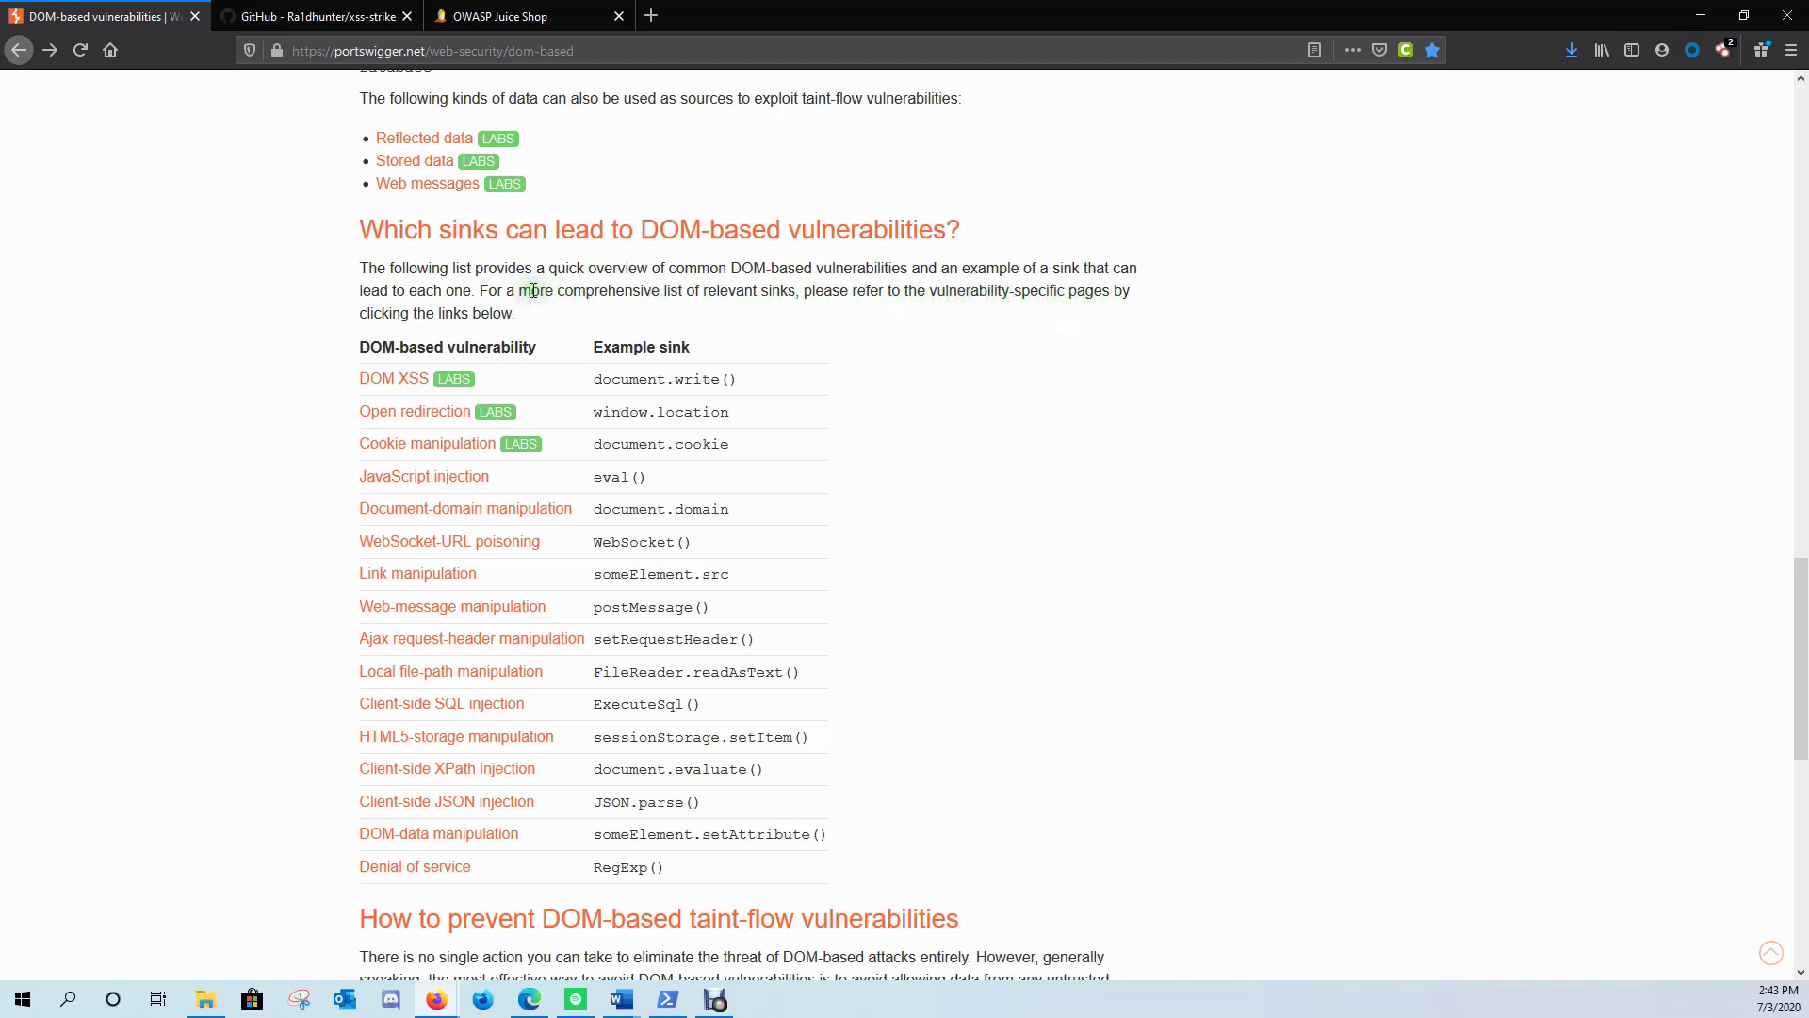
- Review the table of DOM-based vulnerabilities and example sinks, and open the Ajax request-header manipulation article
drag(360, 347, 544, 350)
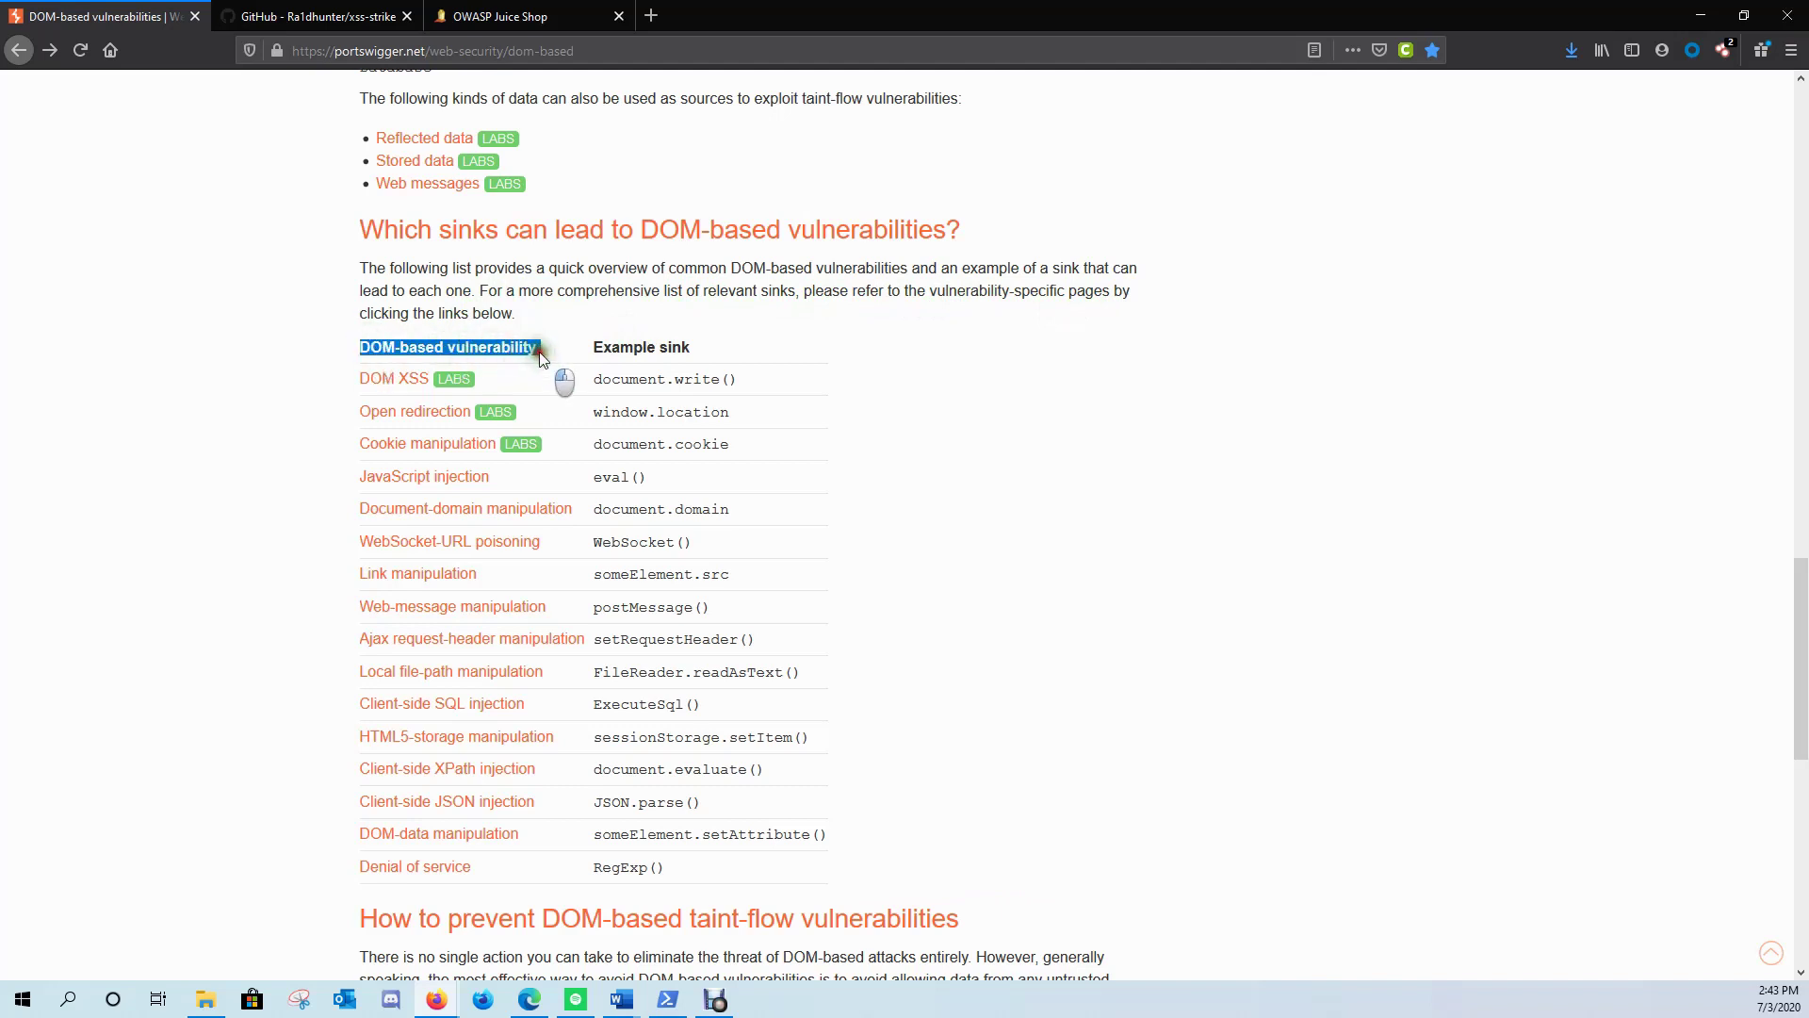
click(596, 347)
drag(596, 346, 703, 345)
click(603, 347)
scroll(455, 306, down, 1)
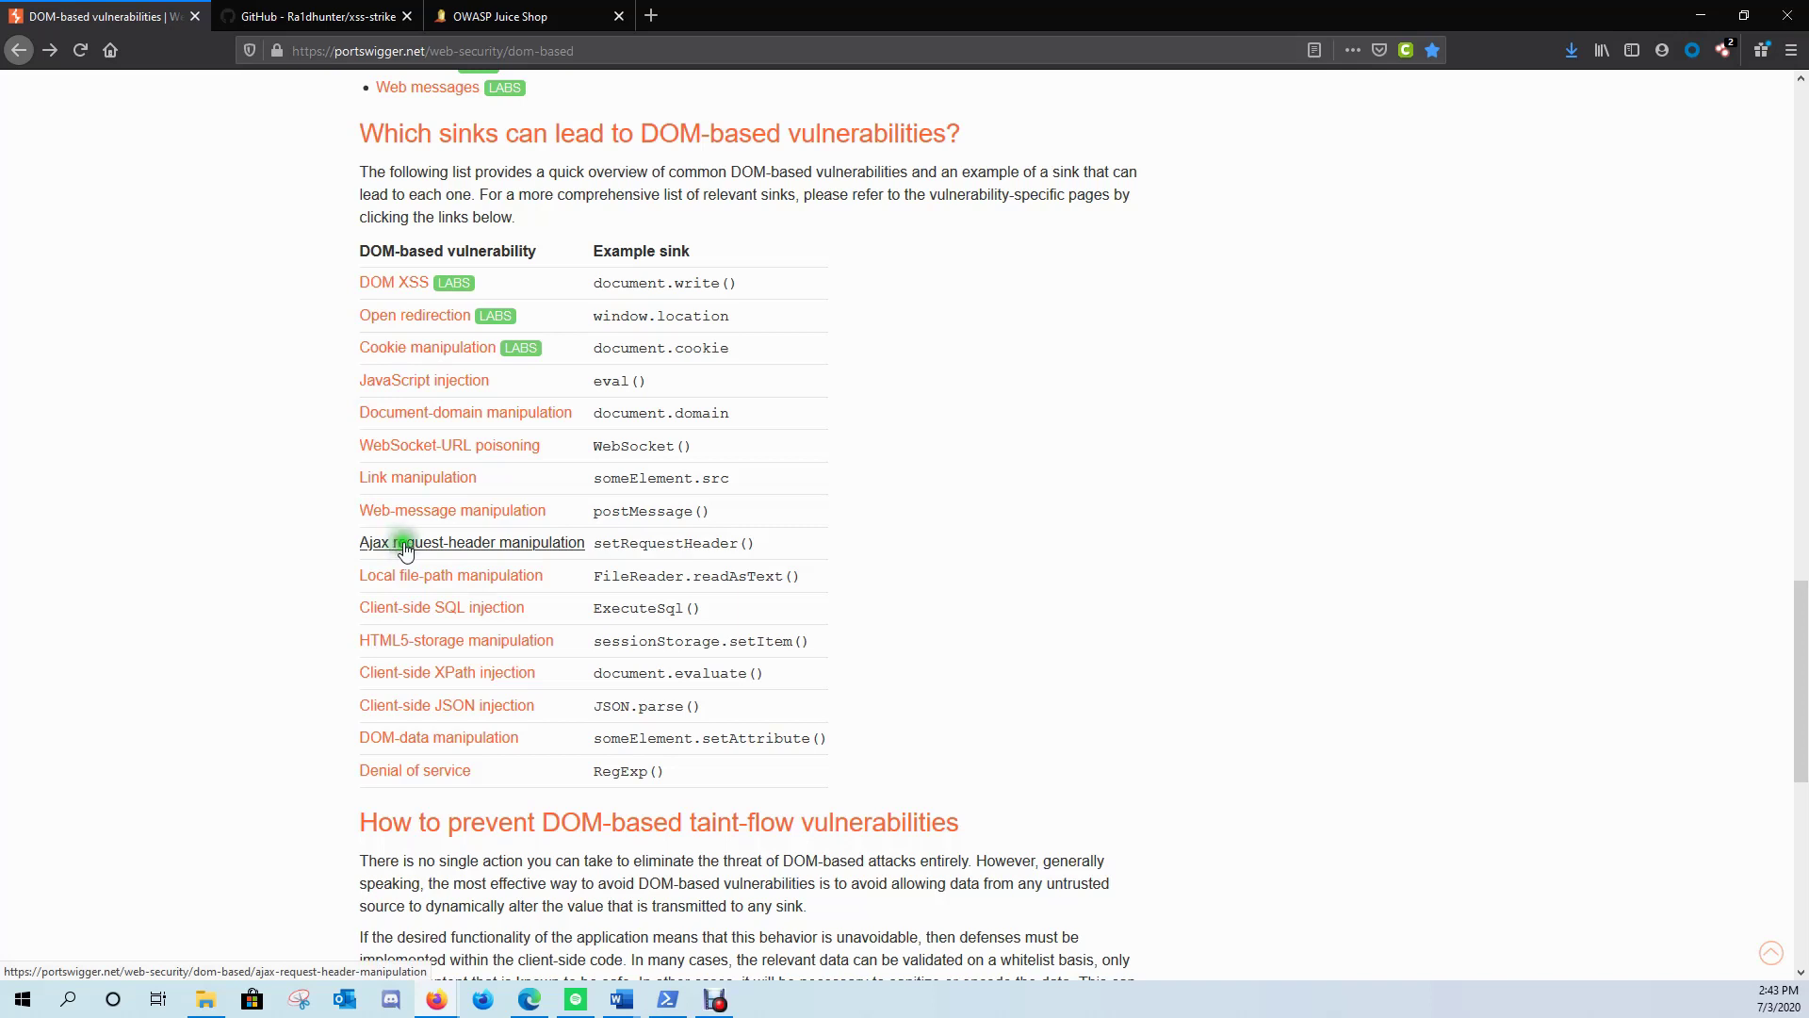
click(564, 543)
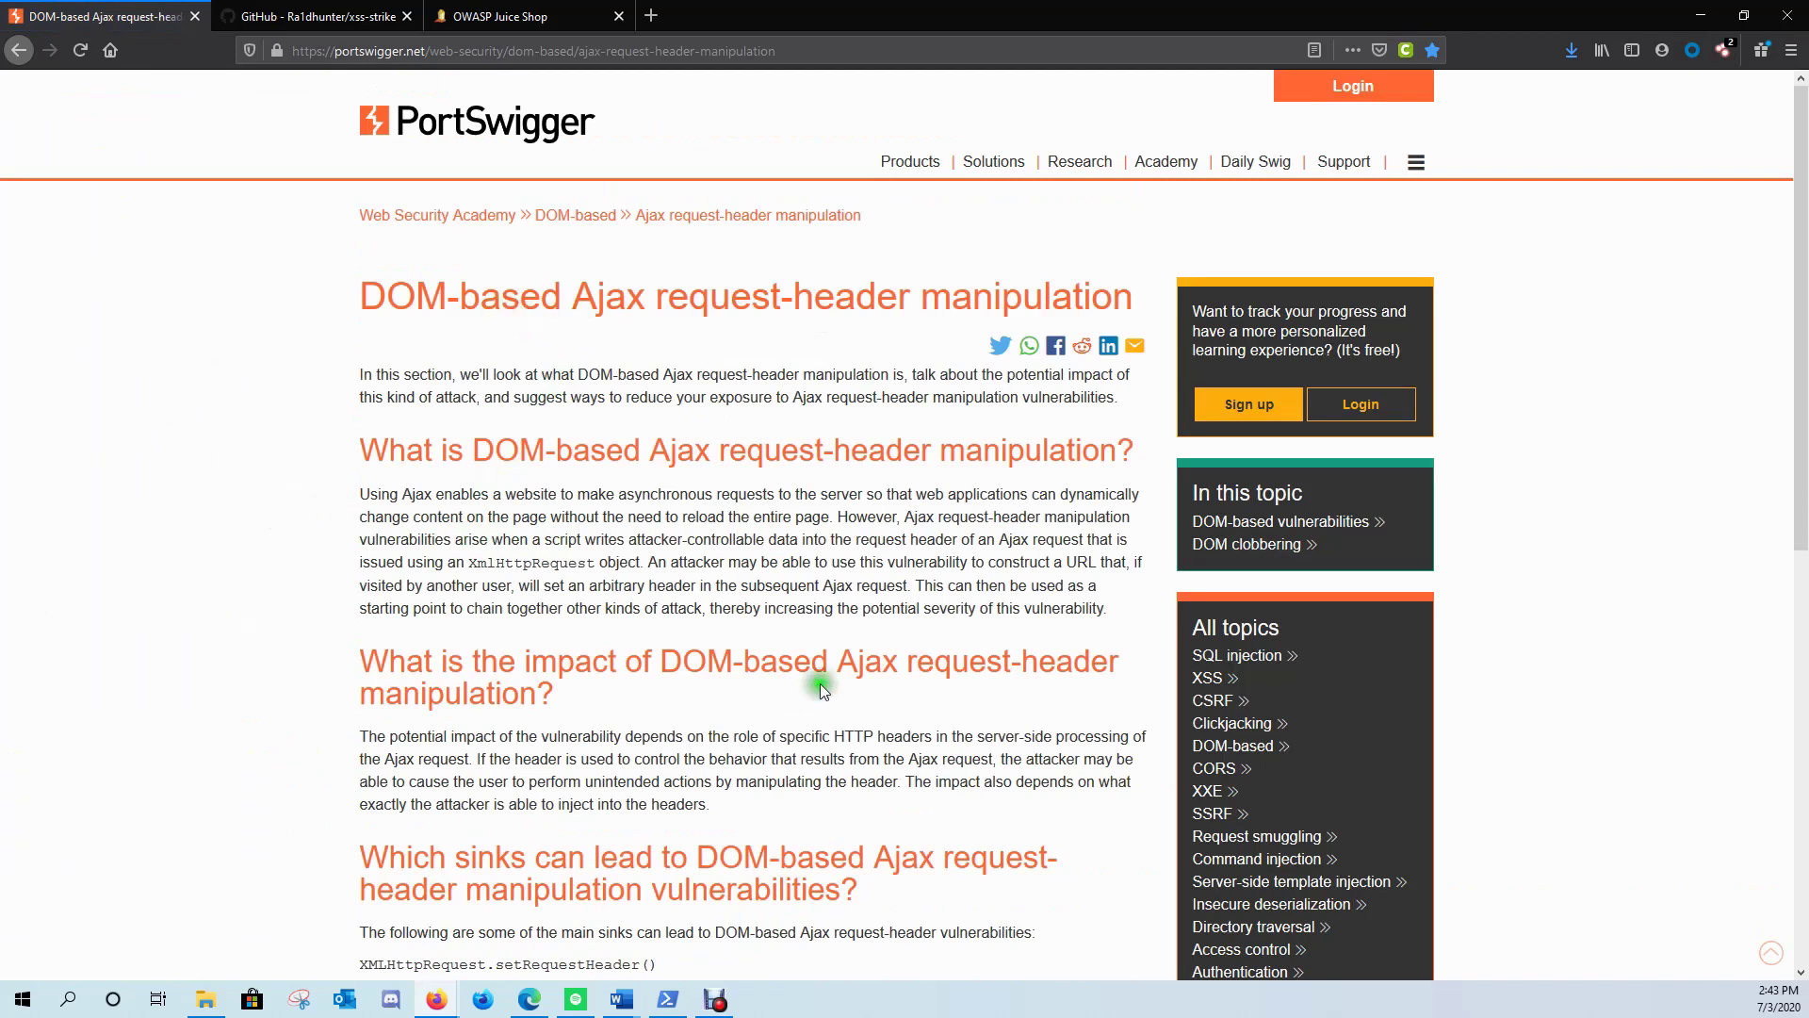
- Read the Ajax request-header manipulation article, examining the sinks that can lead to this vulnerability
drag(359, 456, 801, 473)
click(796, 507)
scroll(516, 679, down, 2)
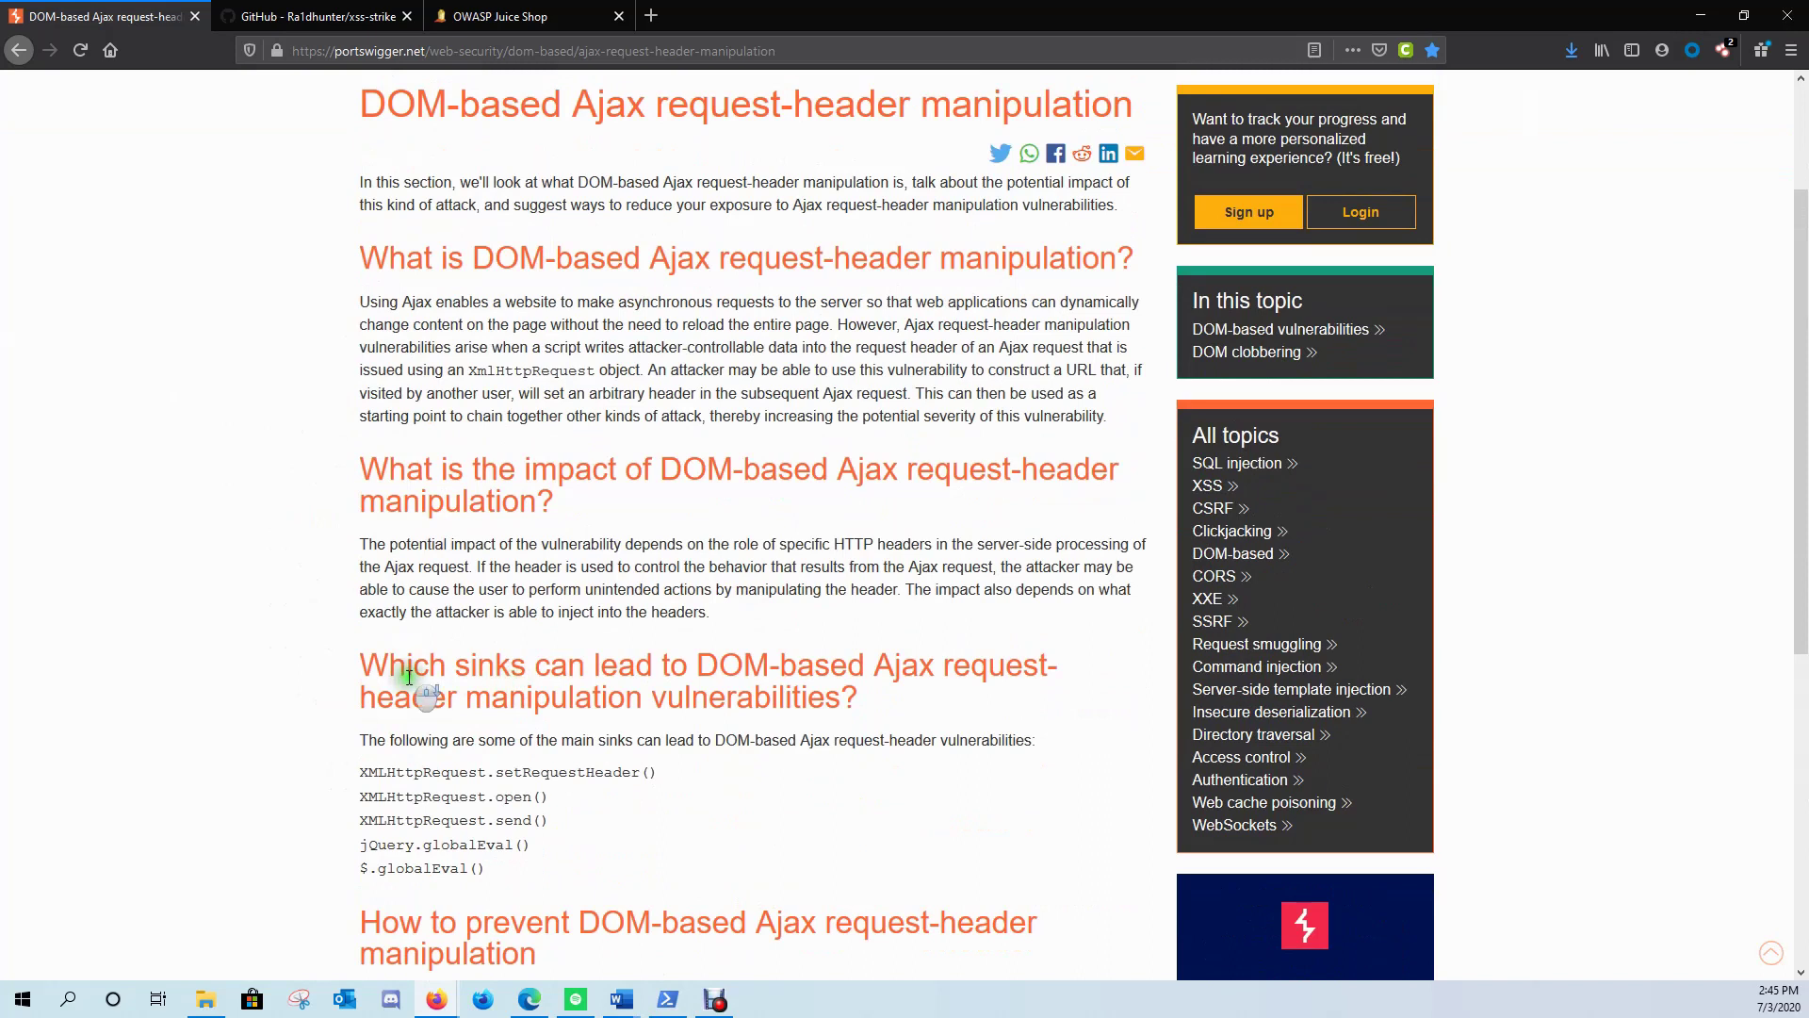
scroll(401, 673, down, 1)
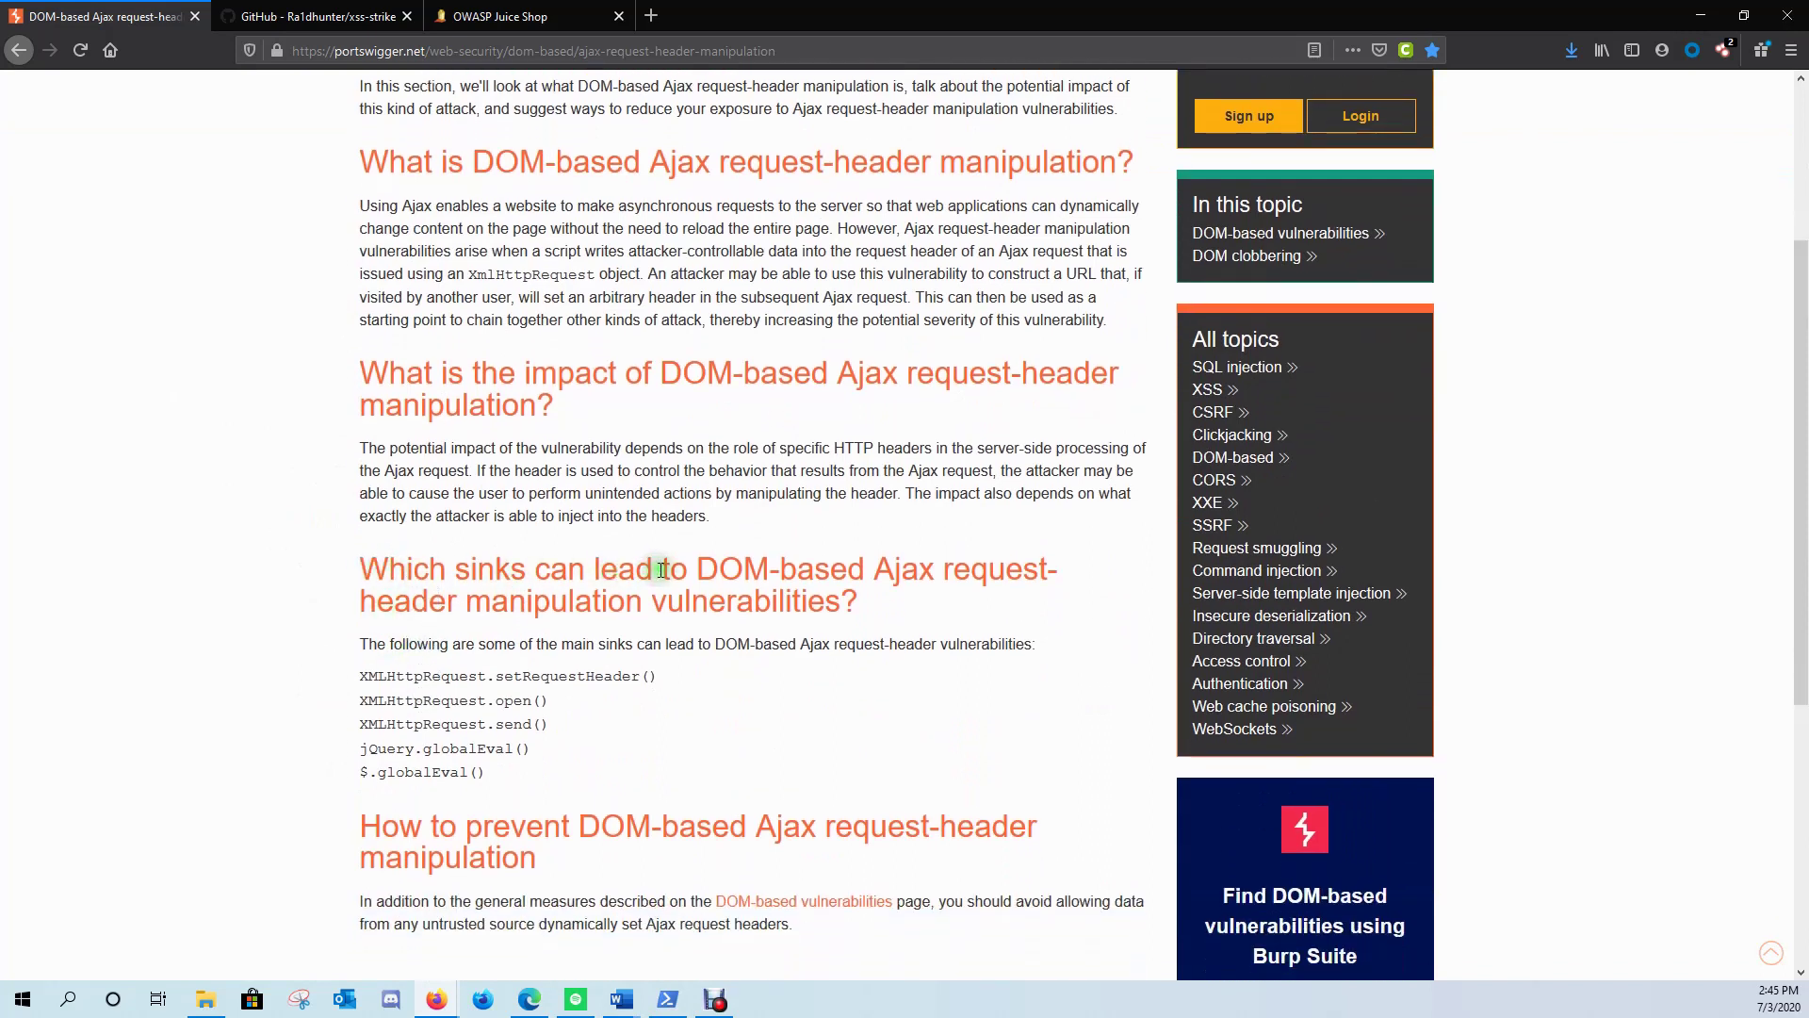
drag(415, 607, 816, 605)
click(808, 603)
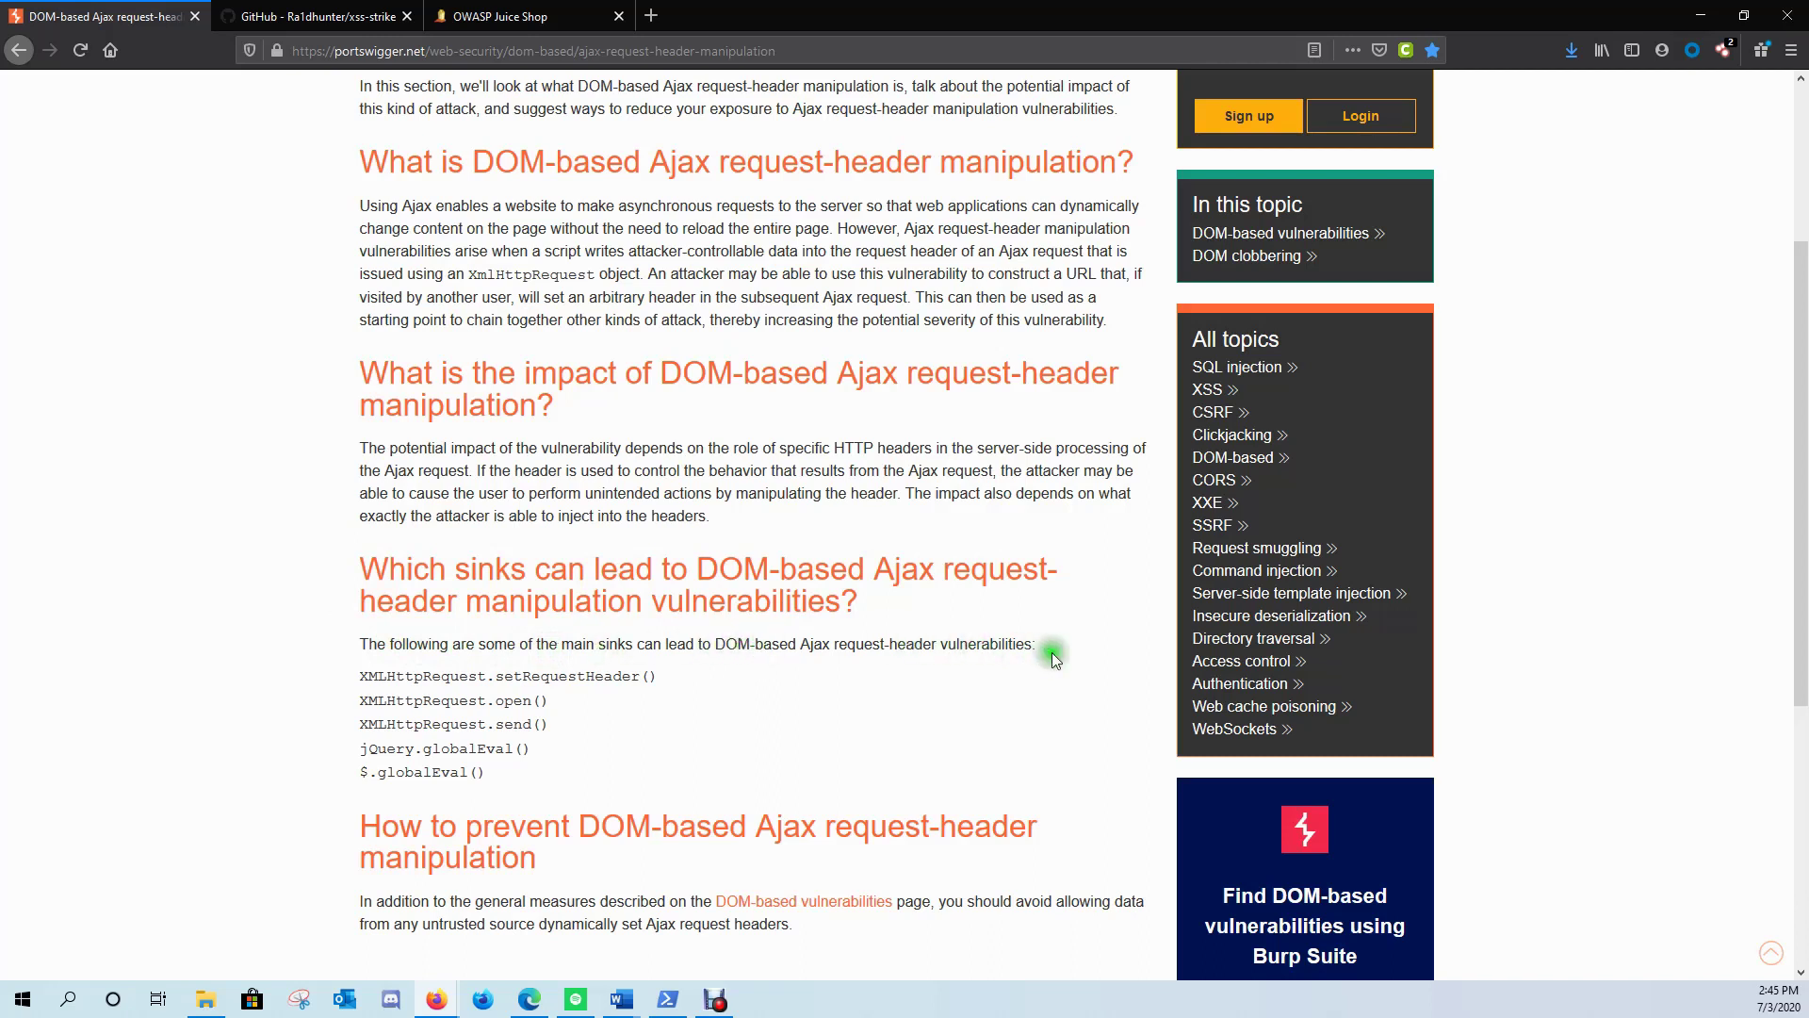
click(719, 652)
drag(367, 669, 514, 747)
click(514, 748)
- Return to the Juice Shop developer tools and search the pretty-printed jquery.min.js for XMLHttpRequest
mouse_move(436, 997)
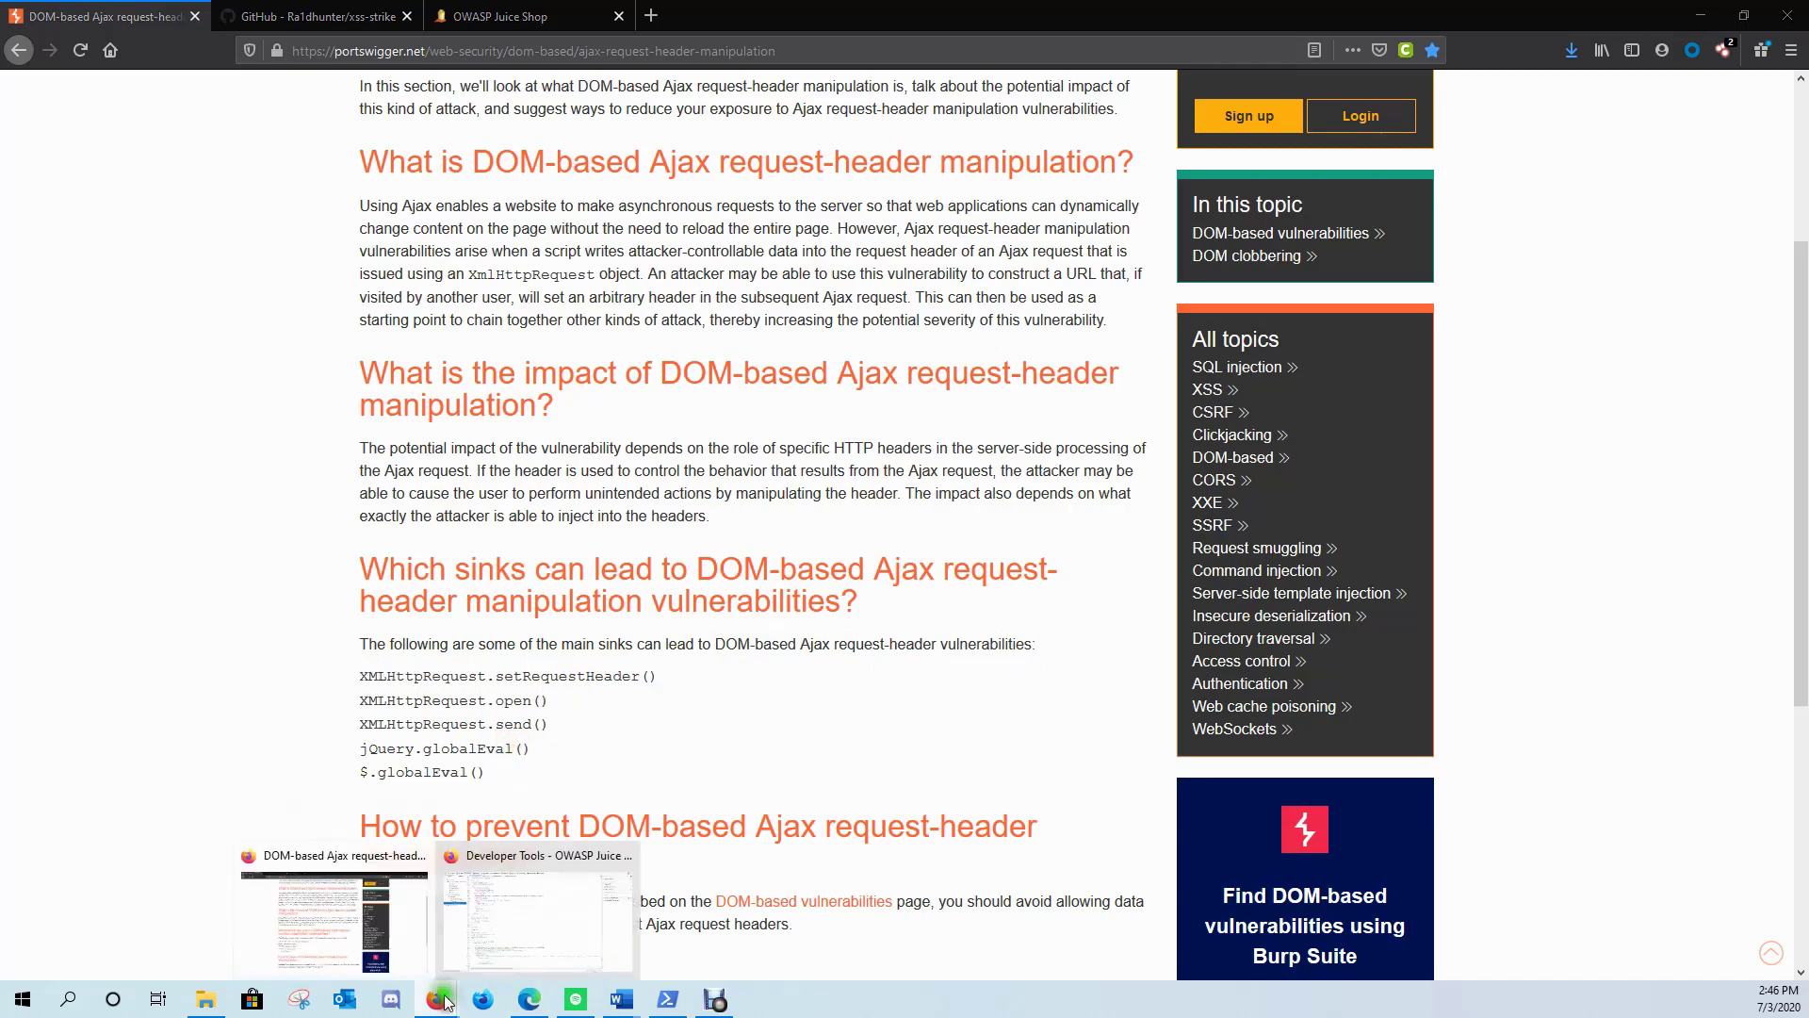
click(514, 919)
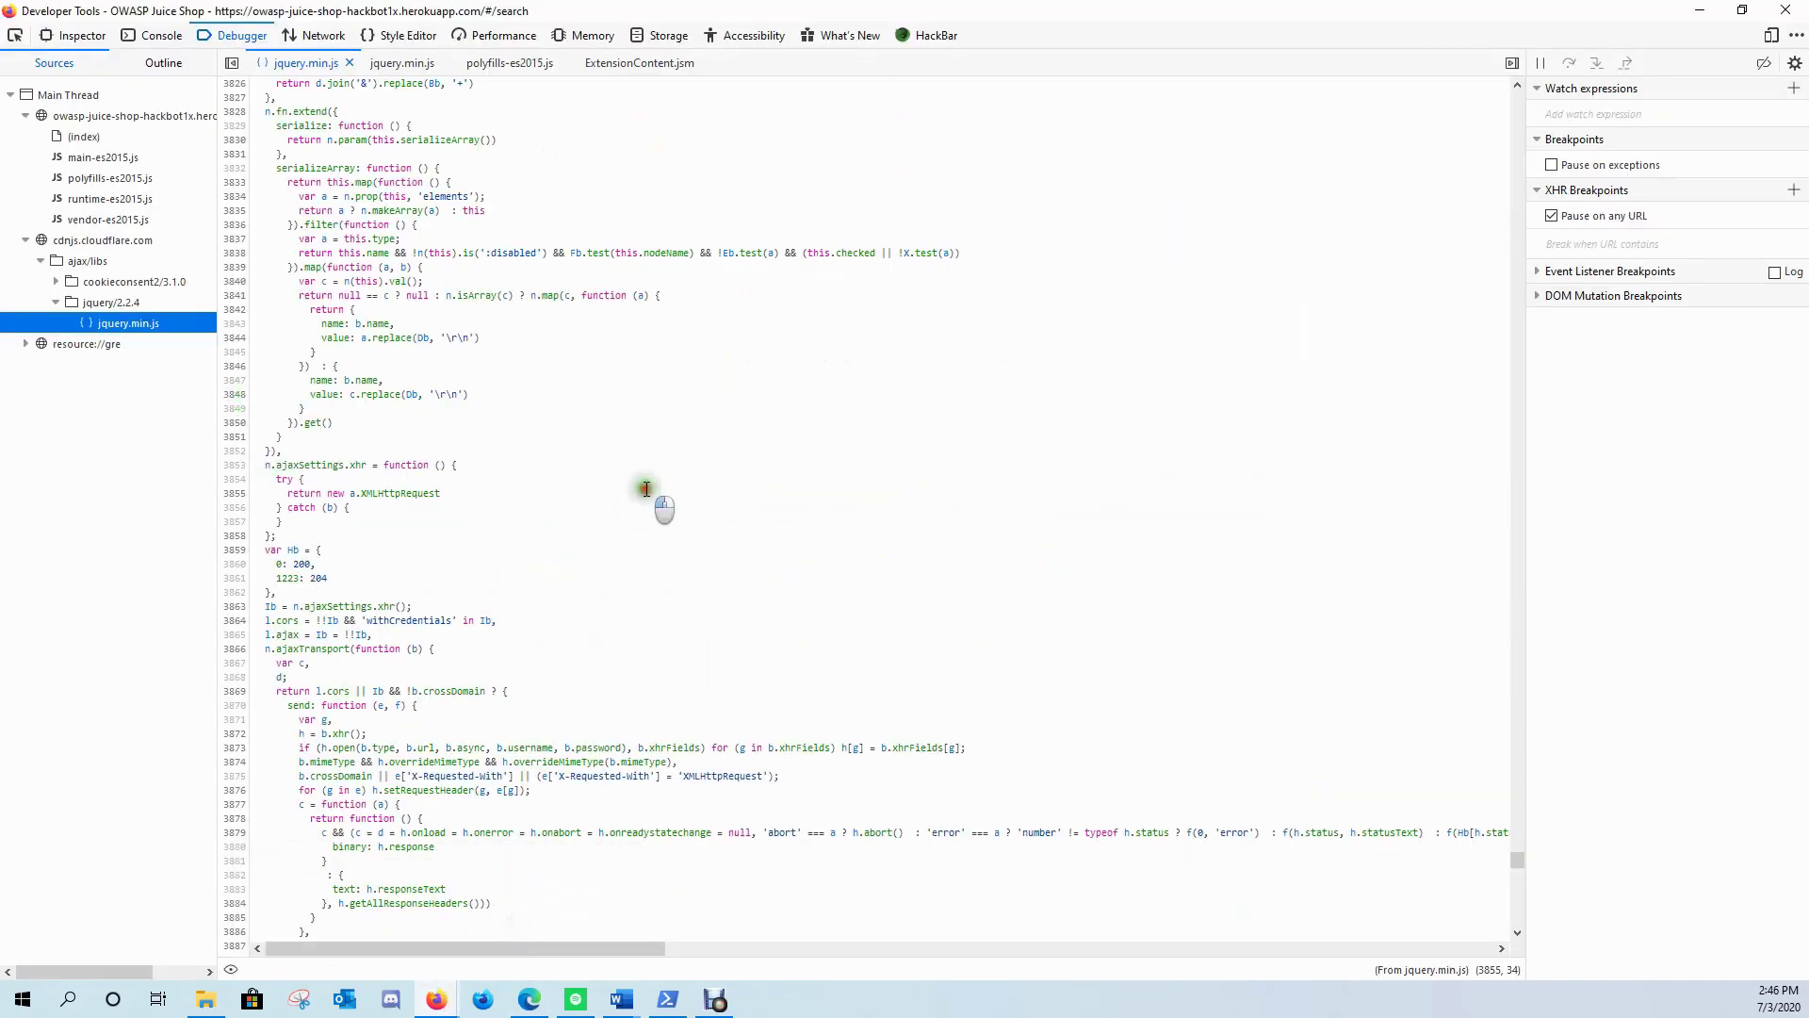
key(ctrl+f)
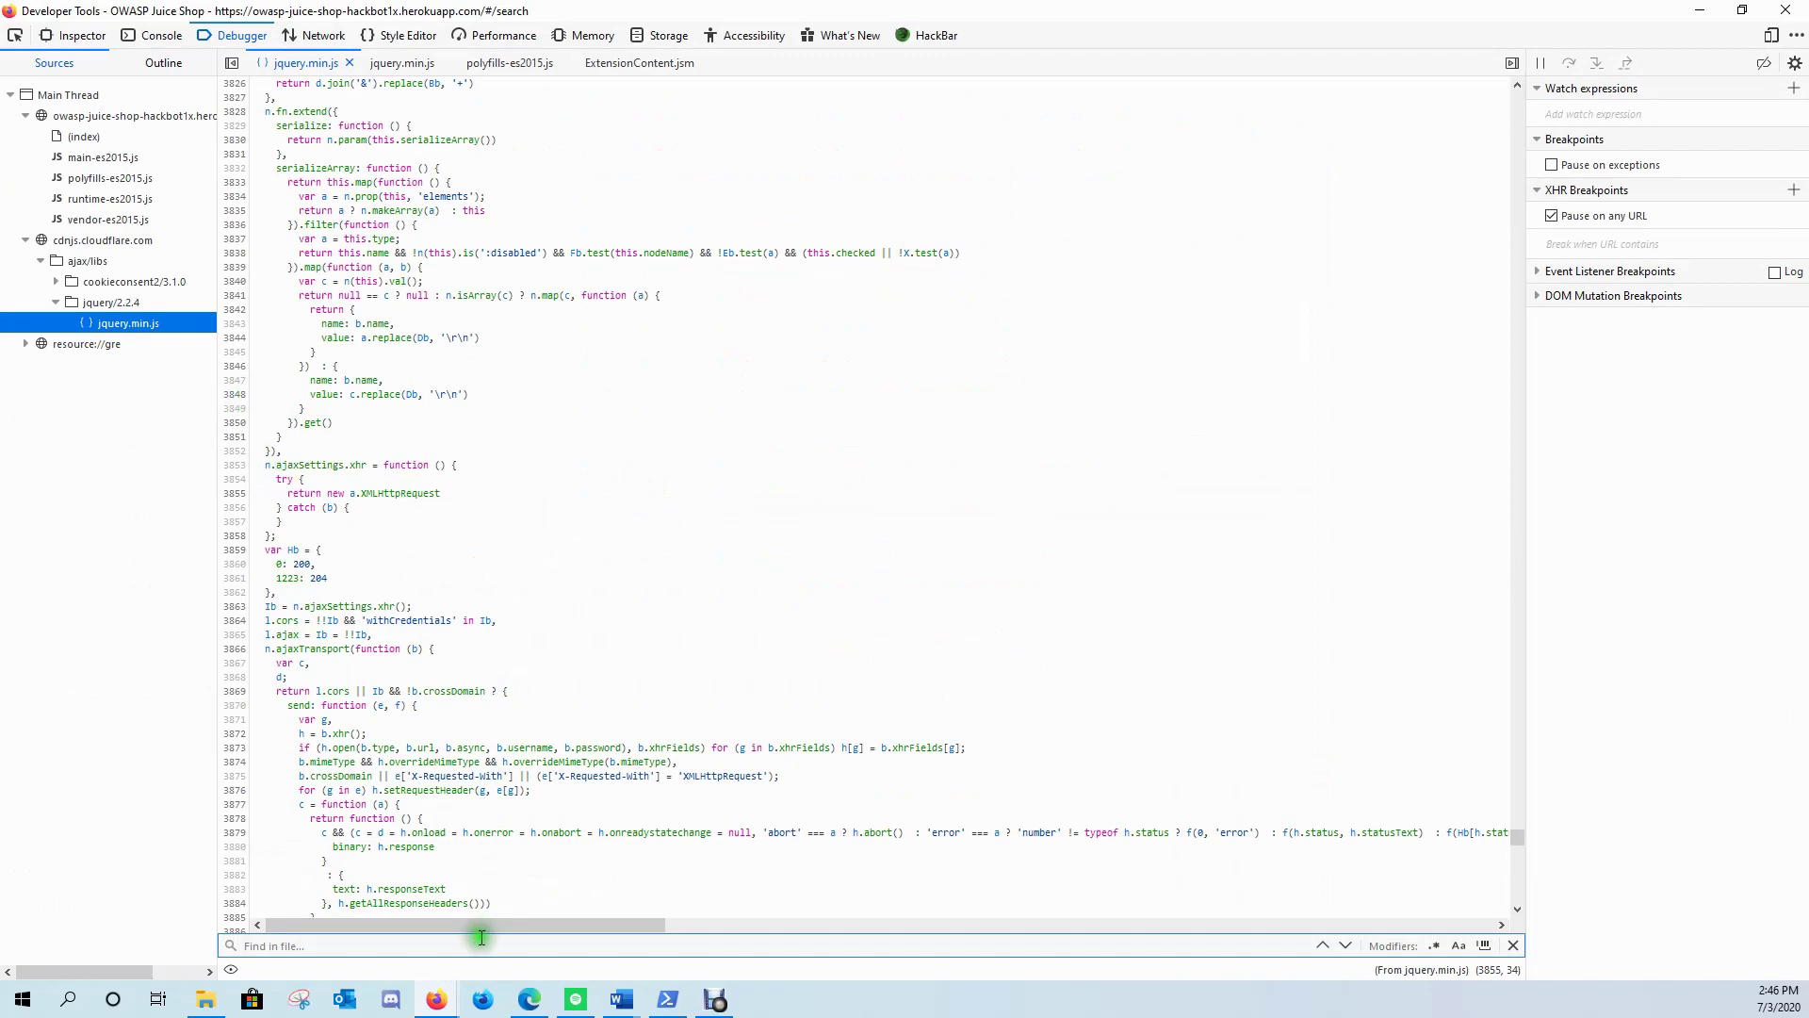
text(XMLHttpRequest)
drag(348, 214, 690, 434)
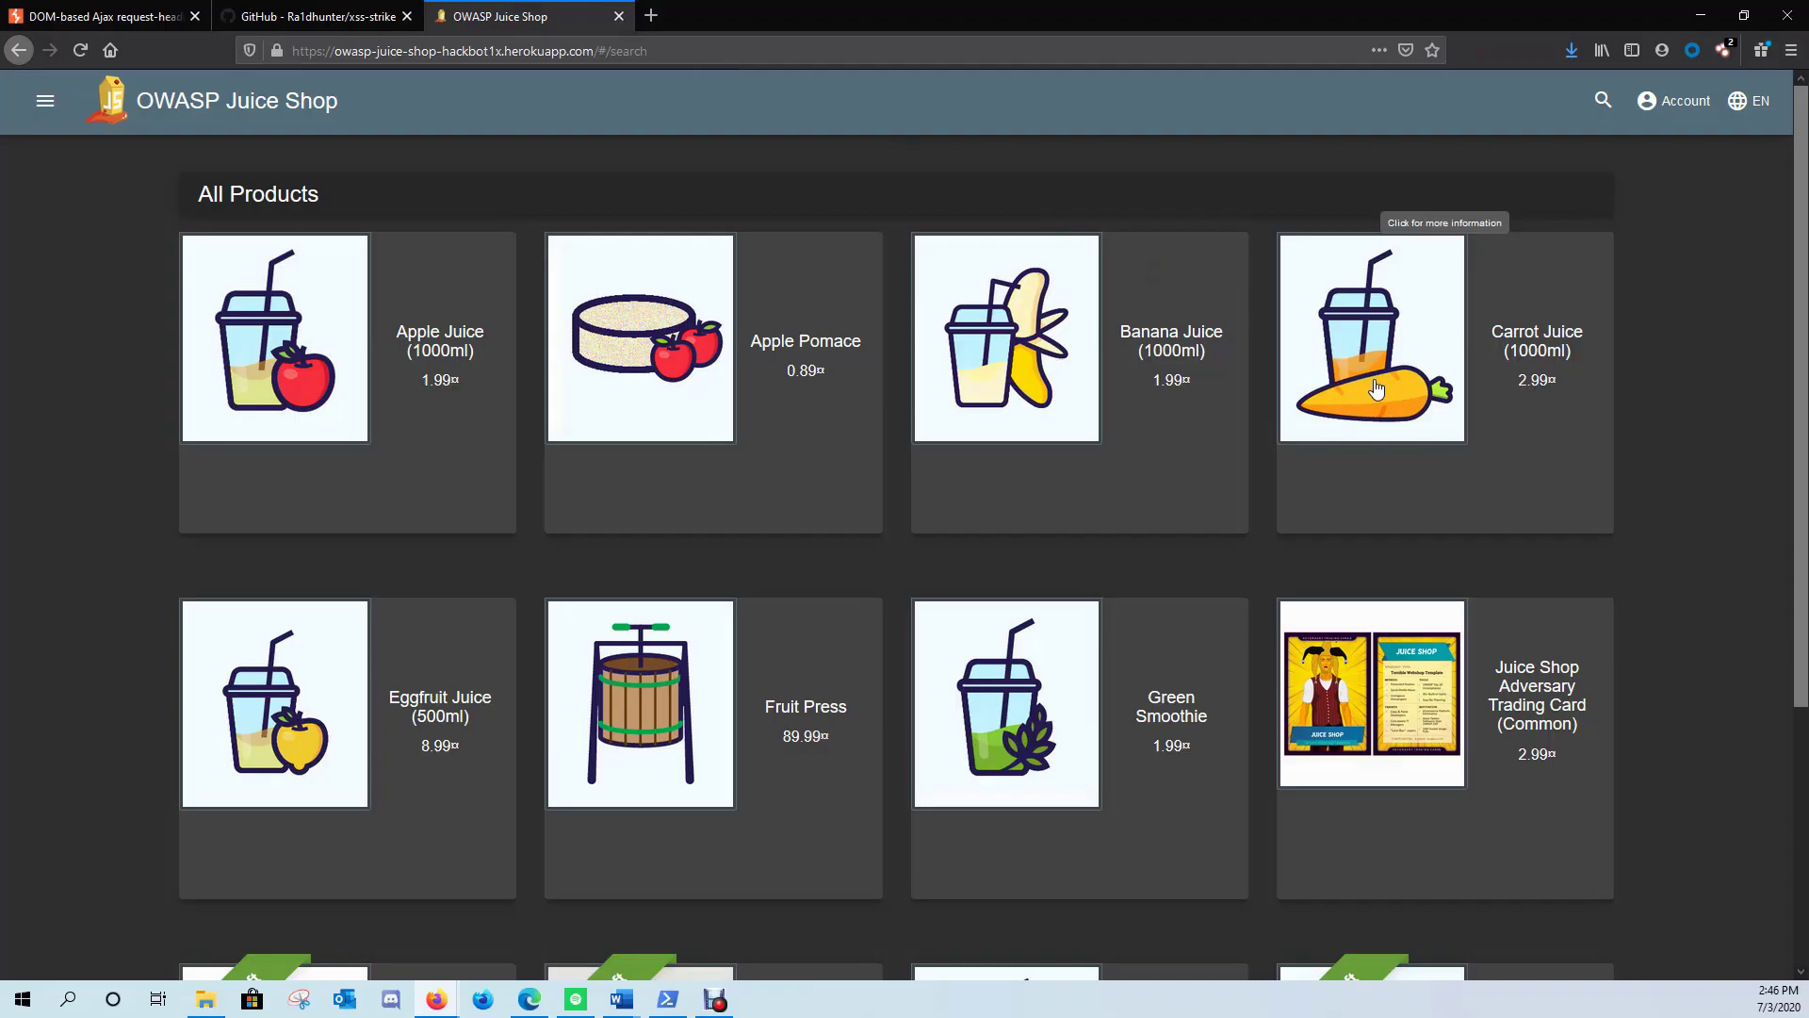
- Look over the Juice Shop product page for user input points and open its product search field
key(alt+Tab)
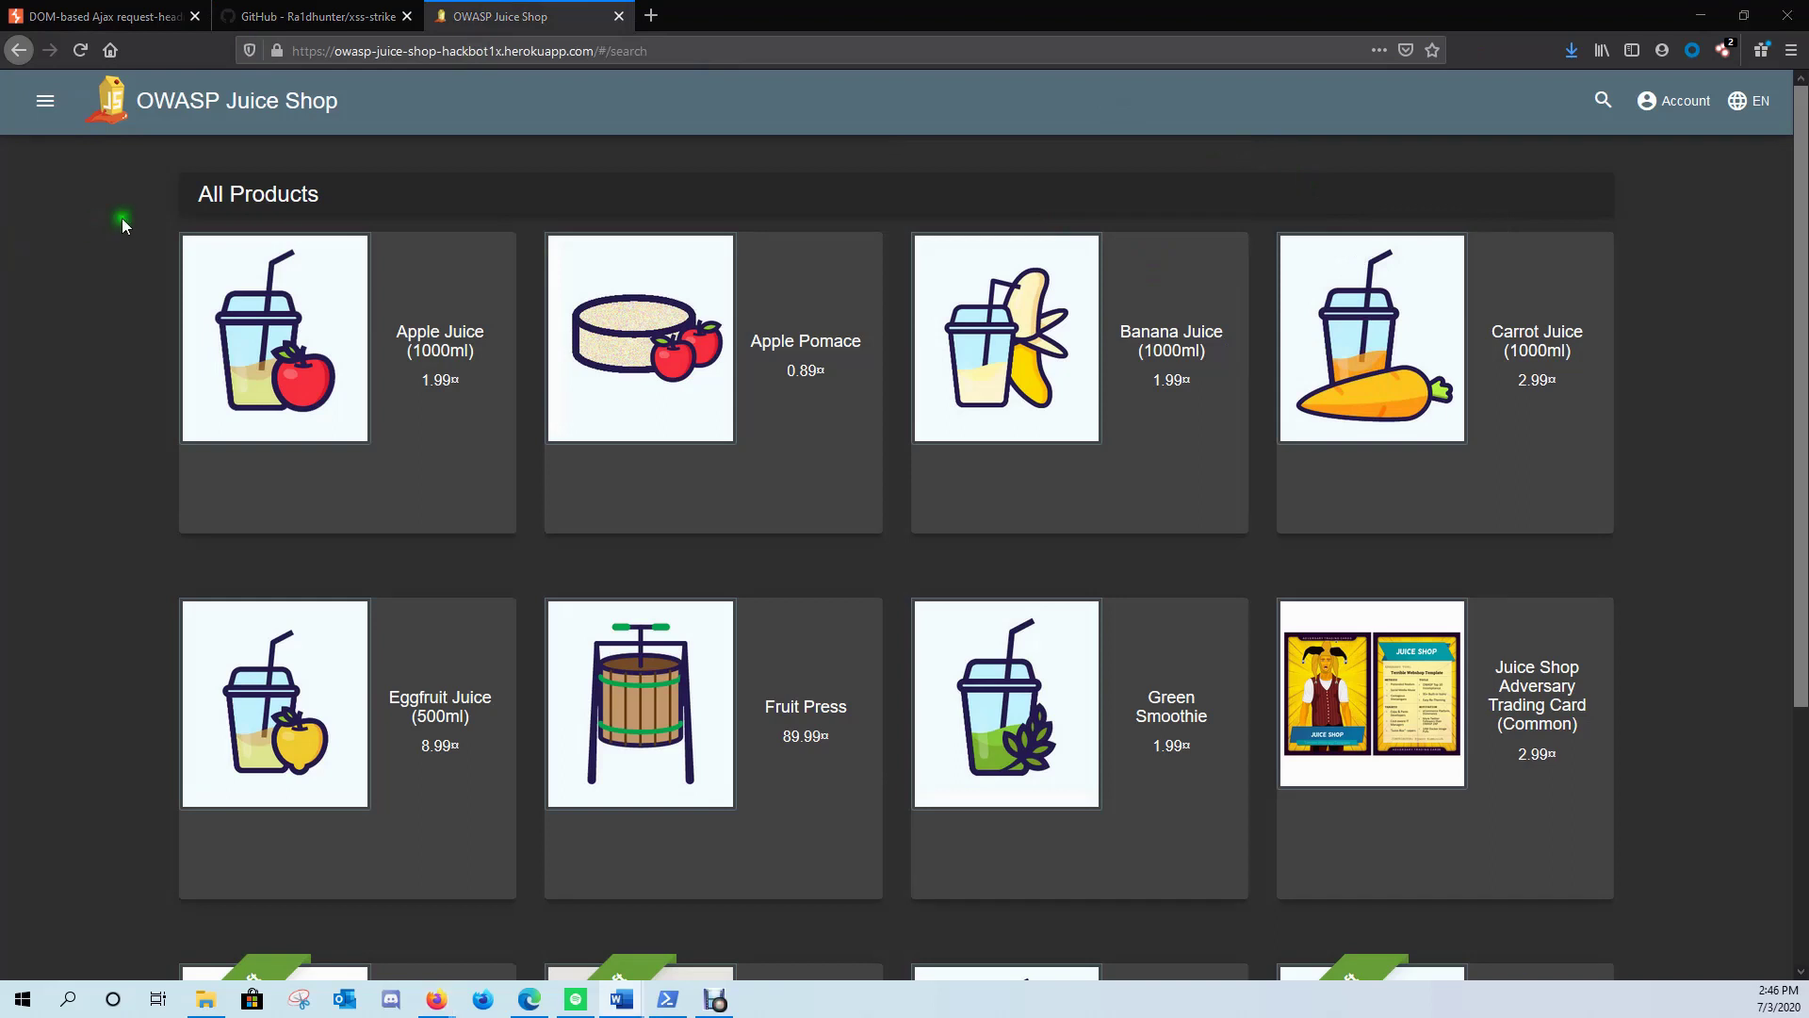
click(1603, 102)
click(1271, 141)
click(799, 161)
mouse_move(558, 173)
mouse_down()
mouse_move(489, 145)
mouse_move(544, 185)
mouse_move(594, 149)
mouse_up()
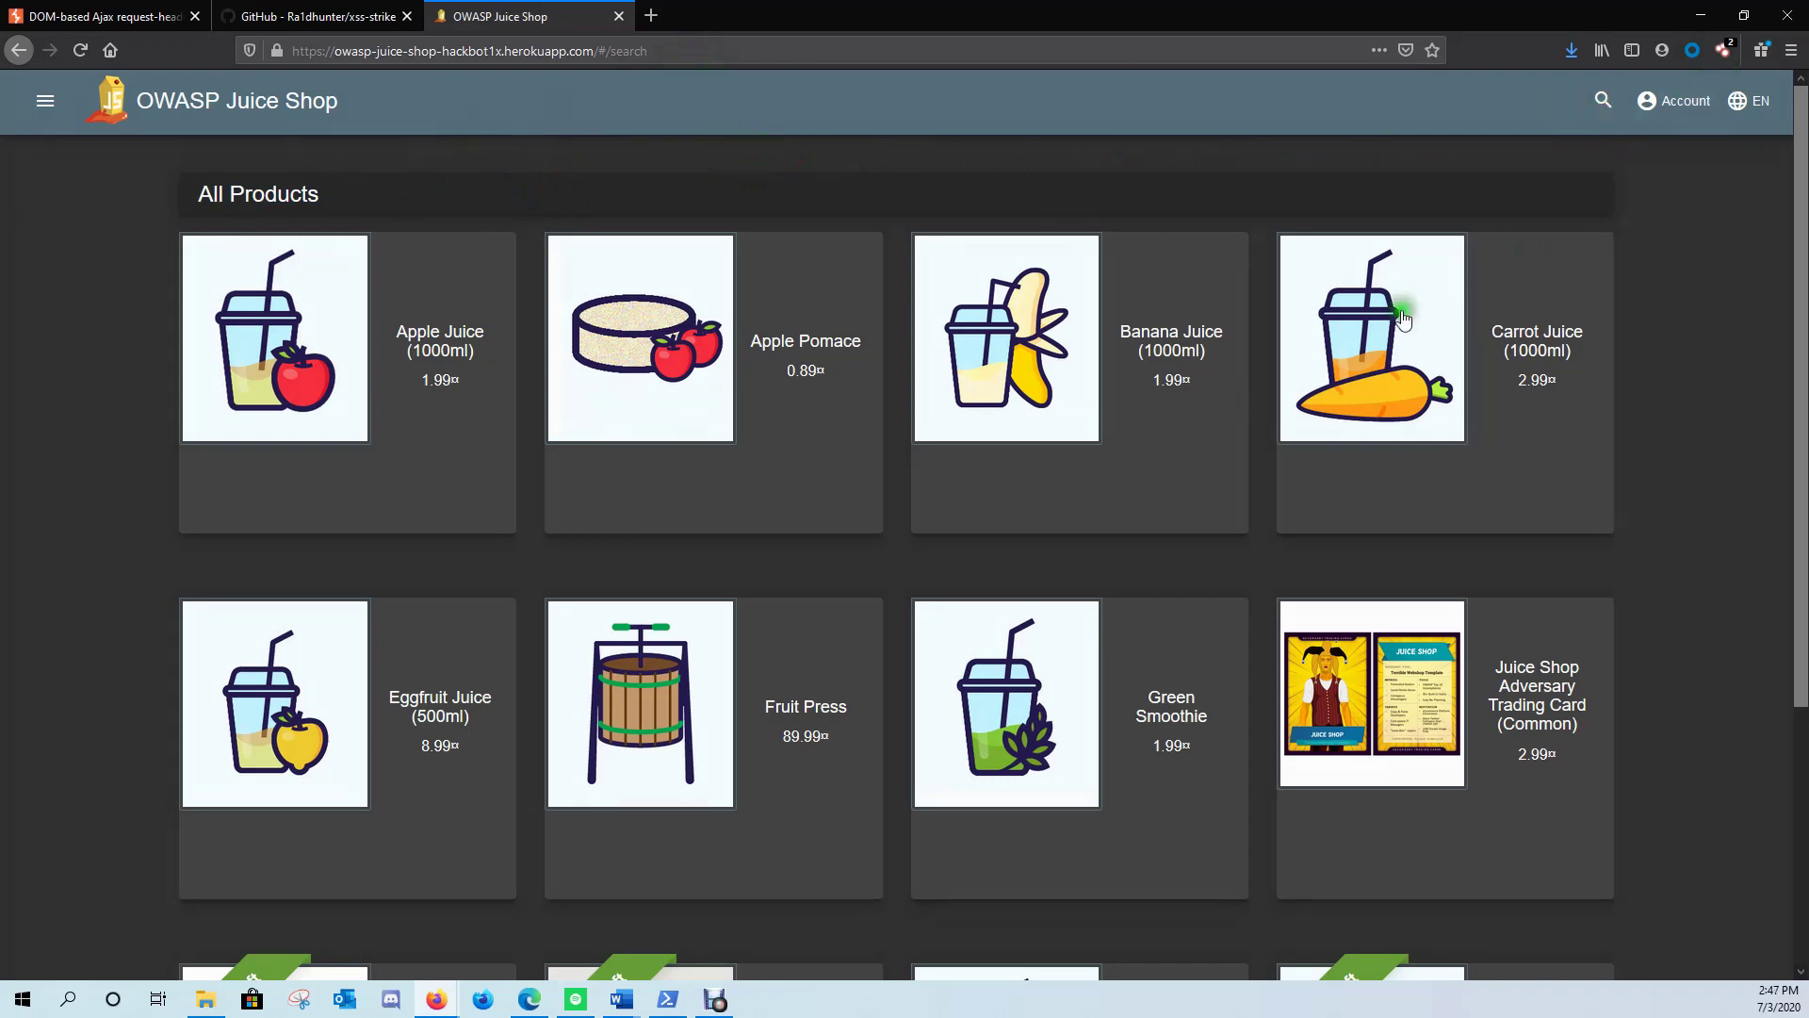
scroll(1312, 485, down, 3)
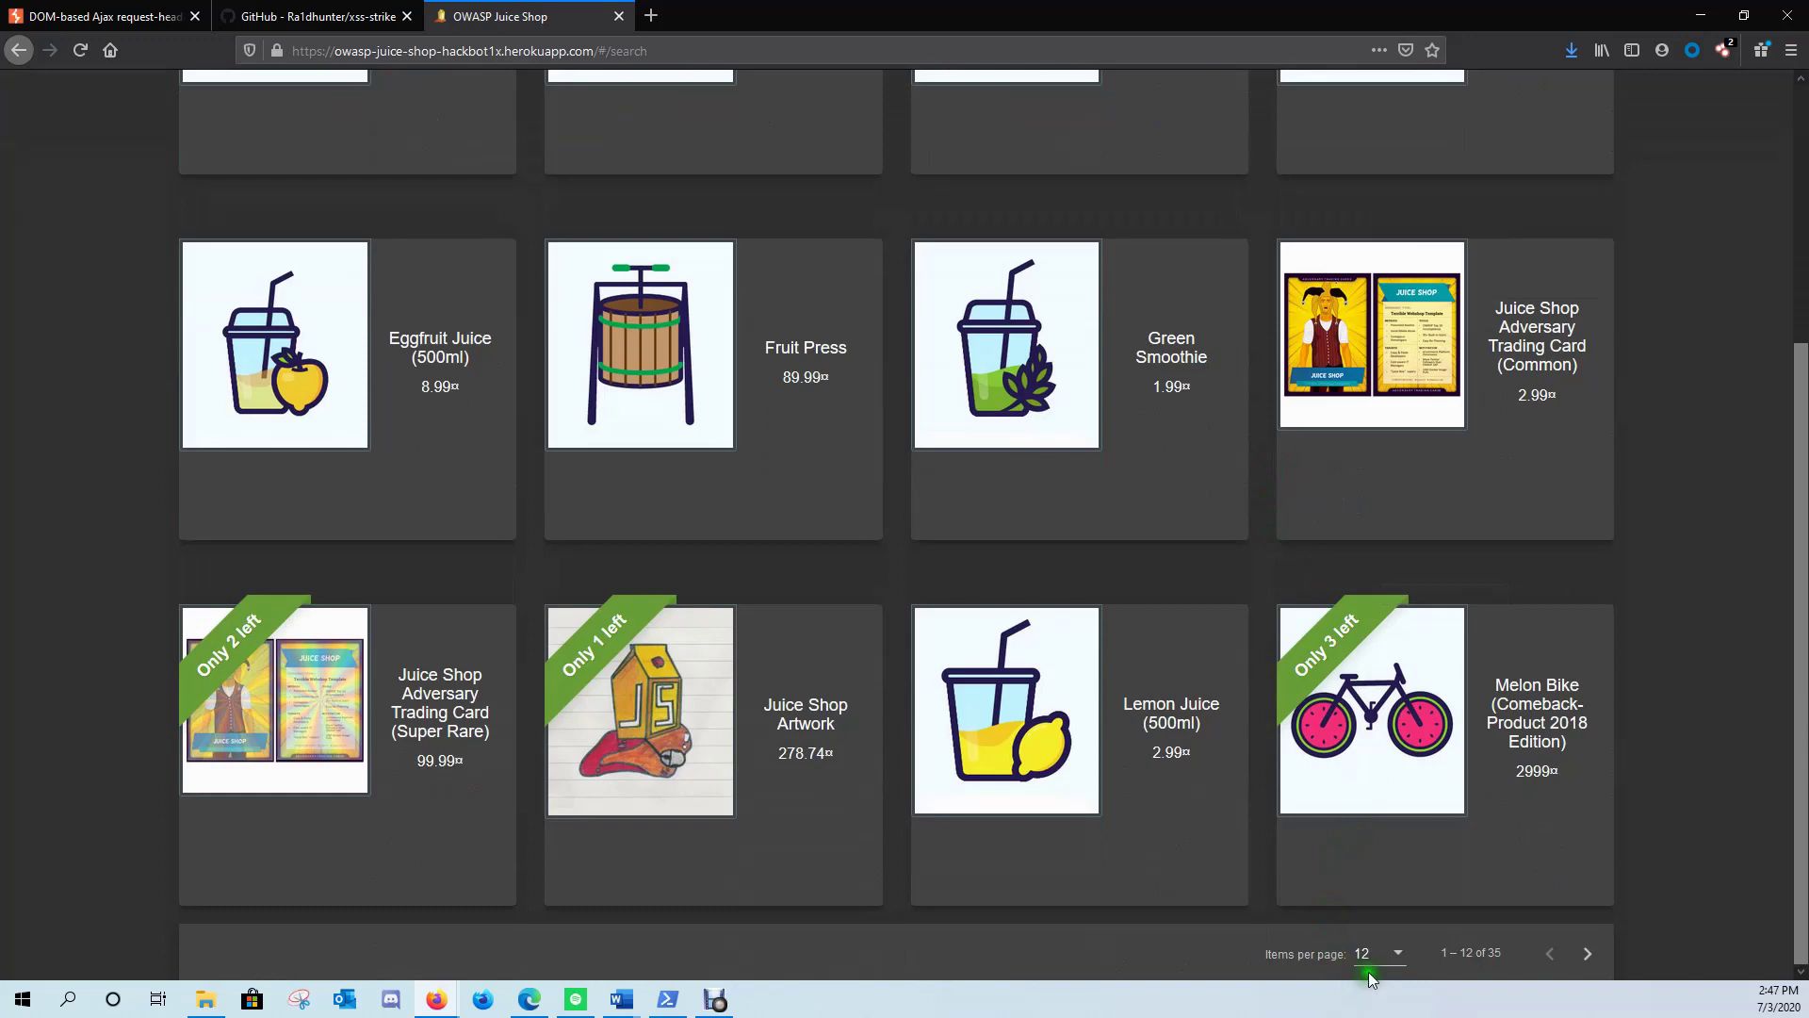
scroll(1009, 563, up, 3)
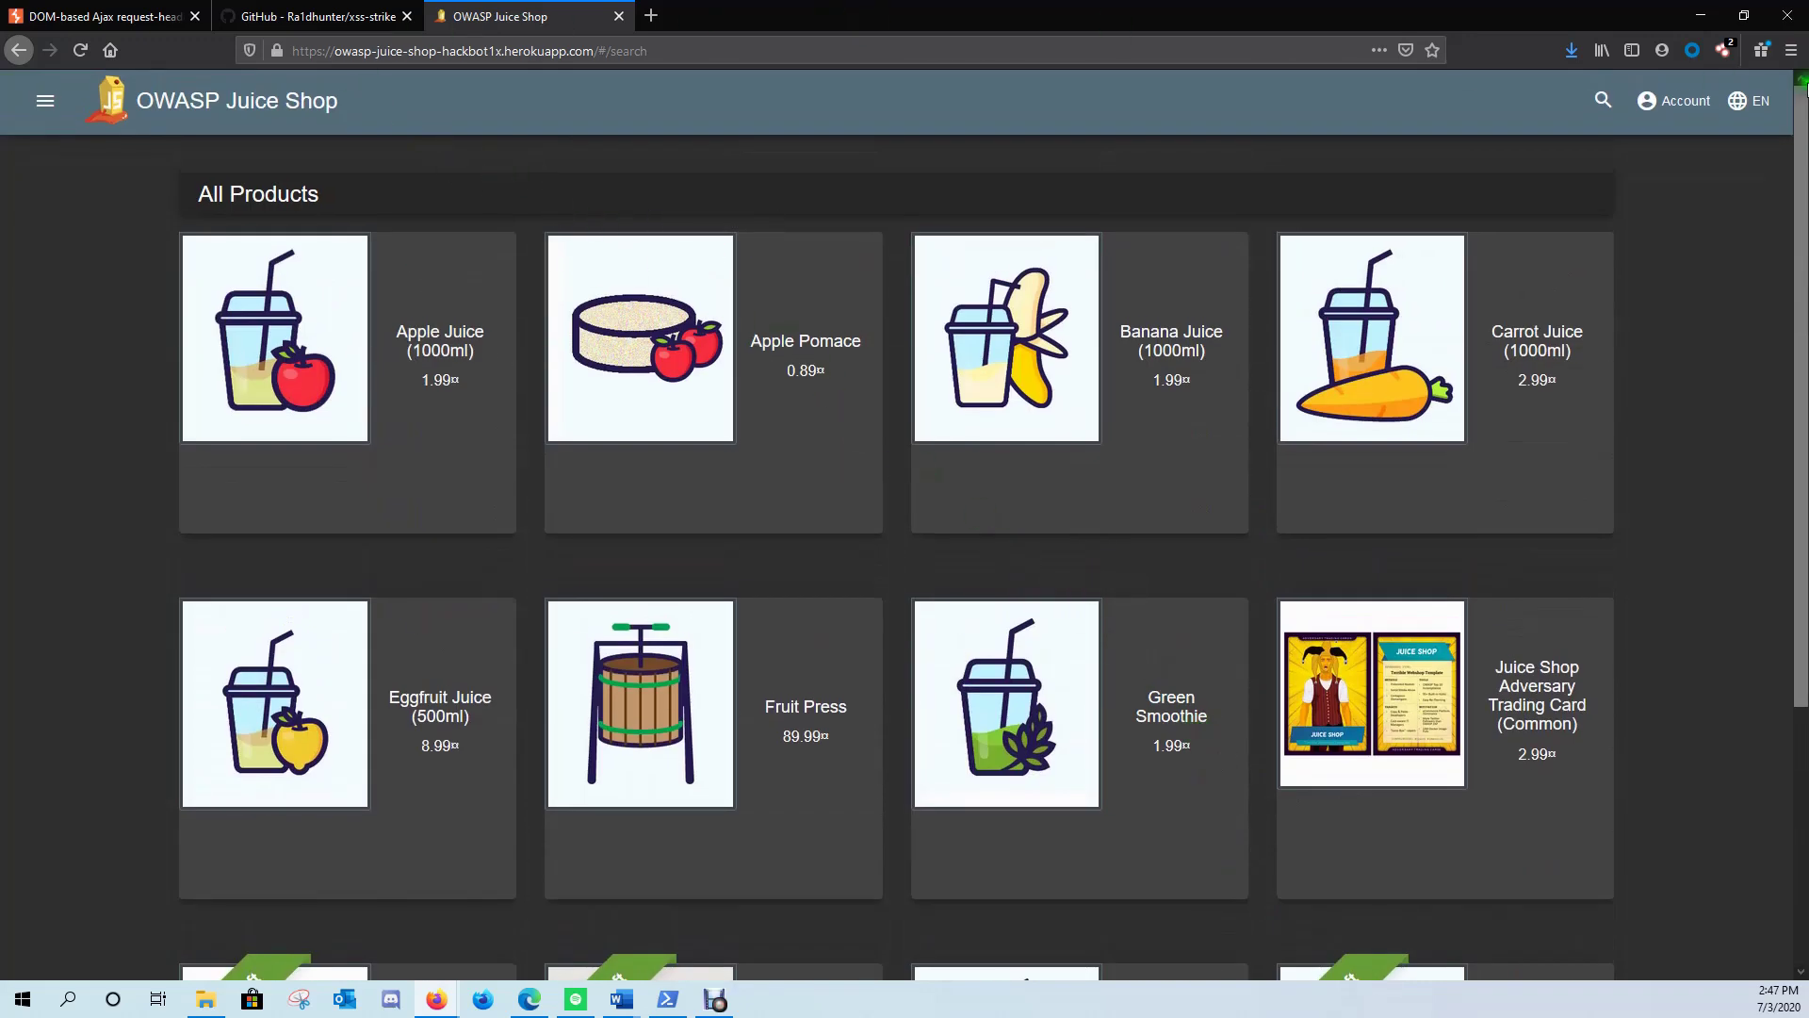
click(1604, 101)
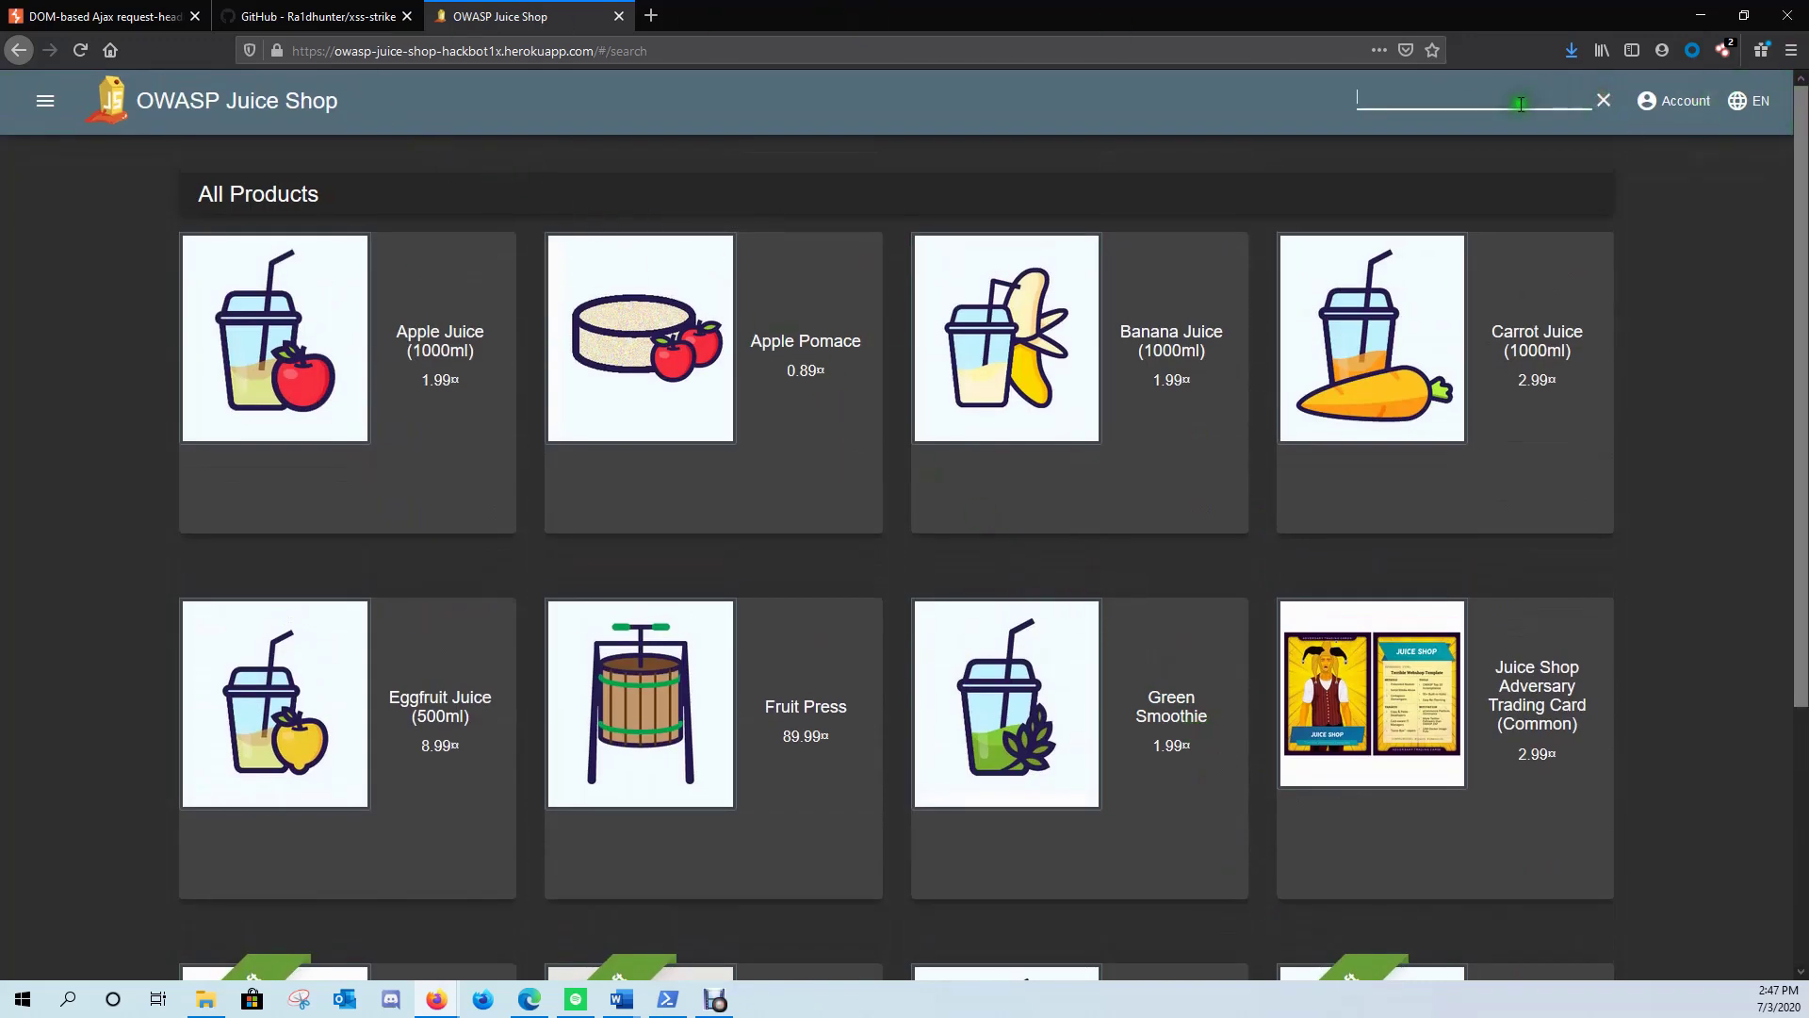
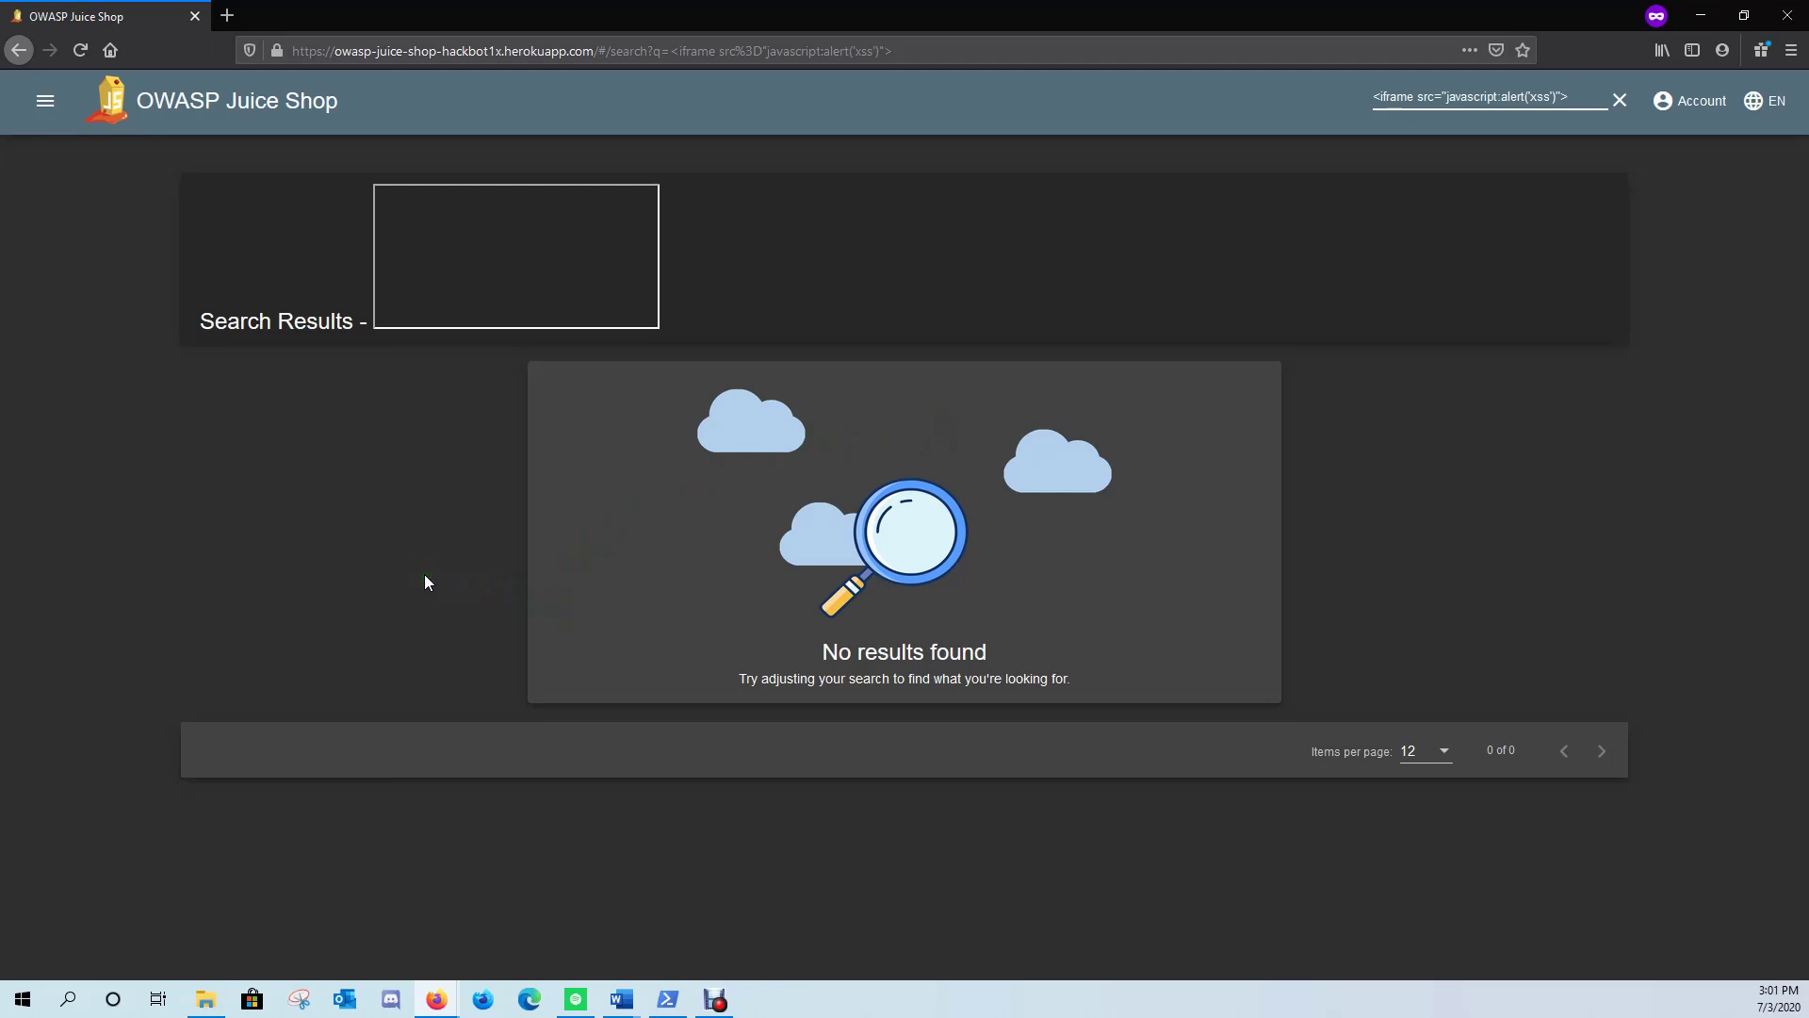
- Inspect the search results page's HTML and search it for "xss" to locate the injected iframe
key(ctrl+shift+s)
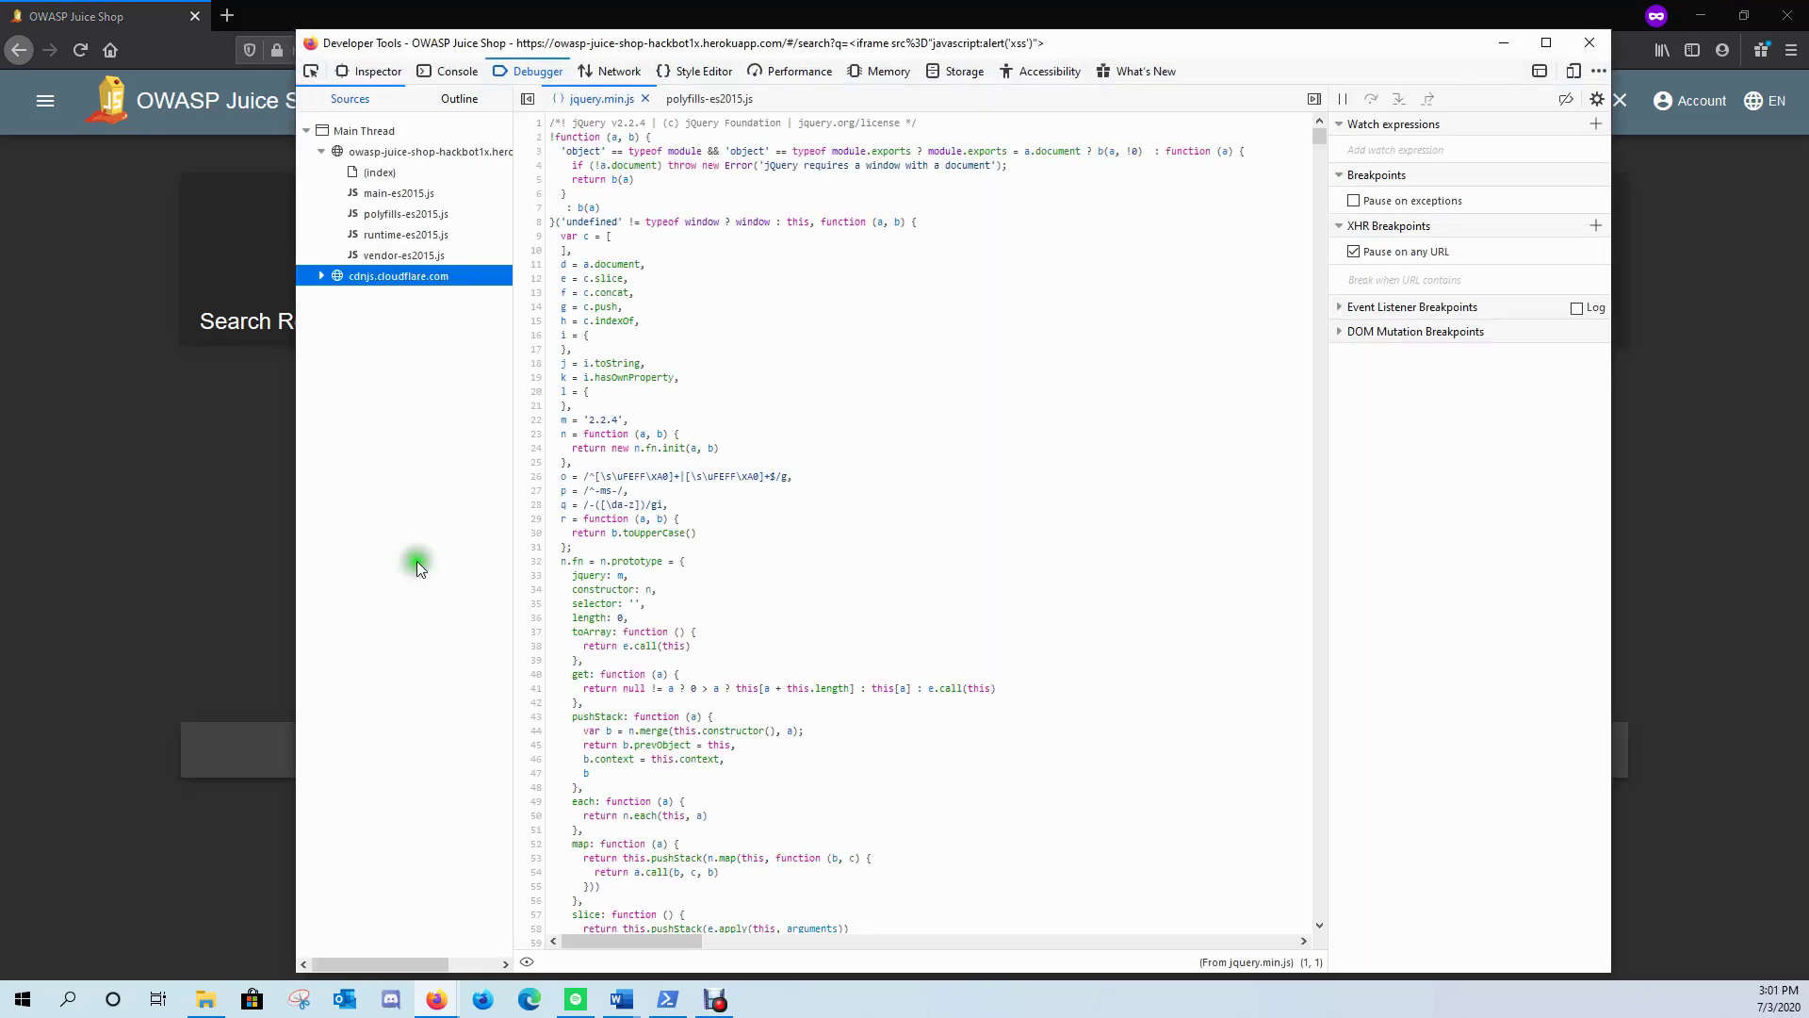
click(370, 71)
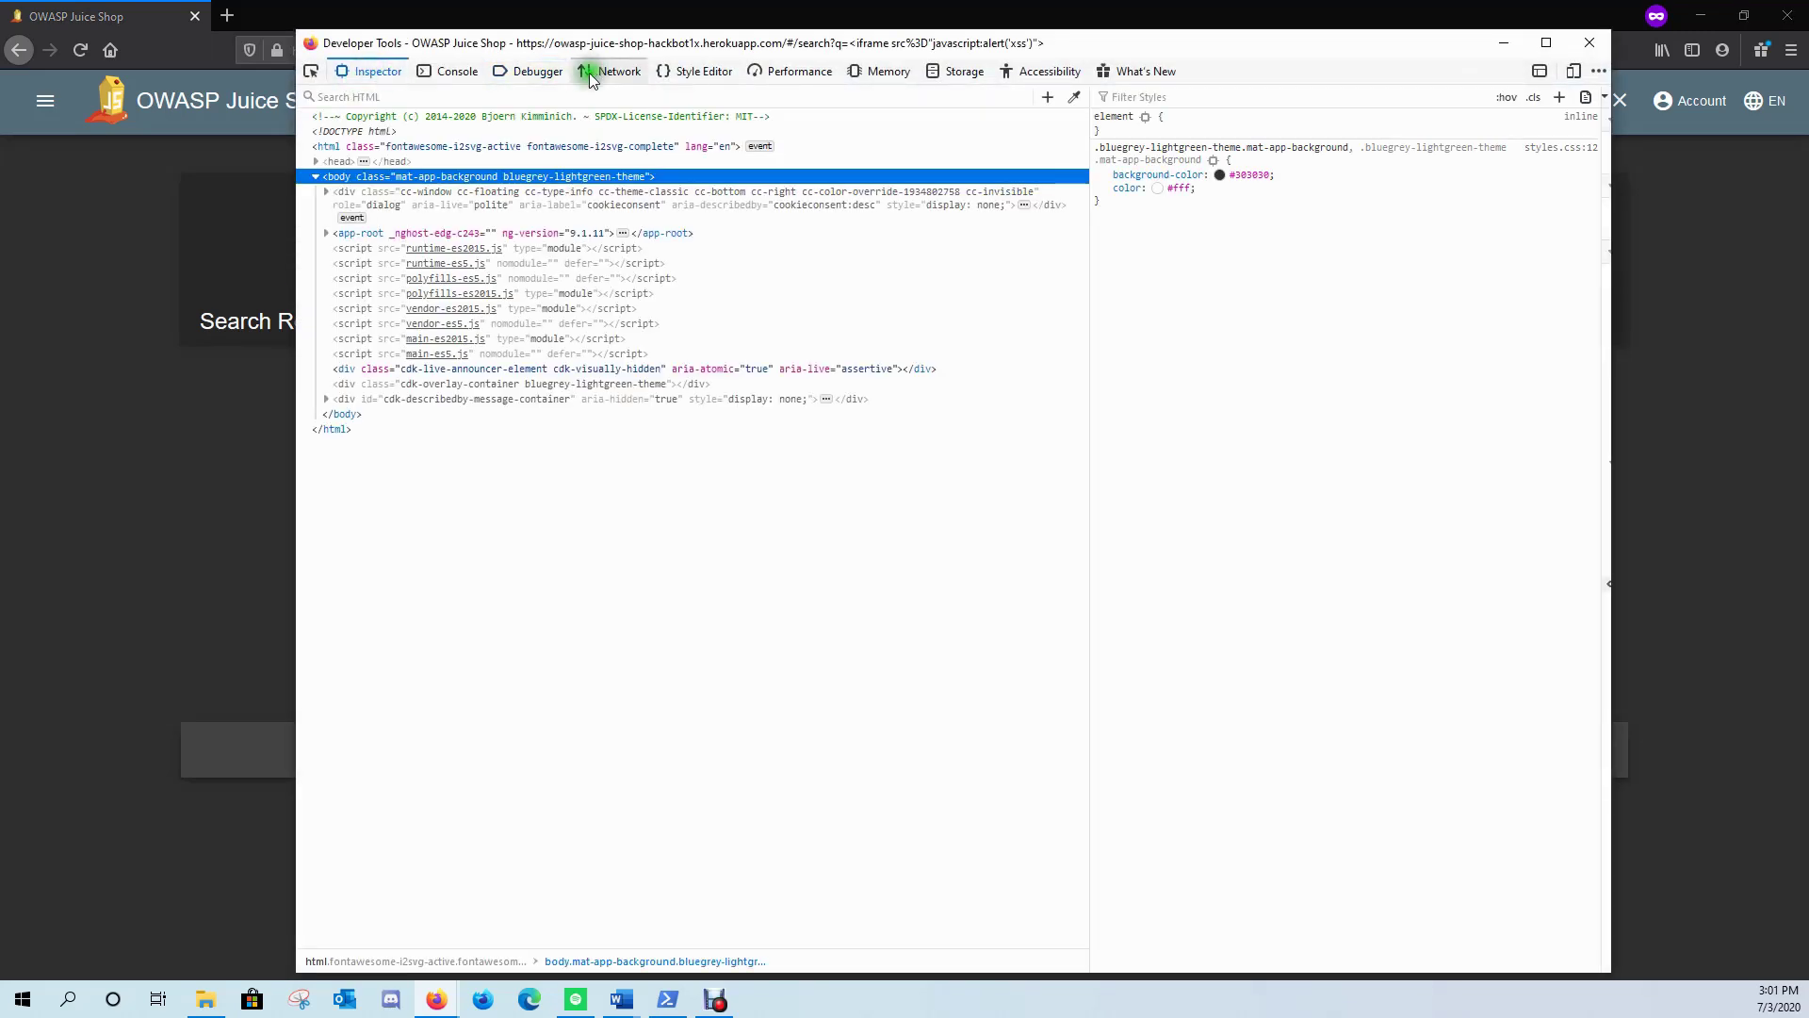
click(493, 95)
text(xss)
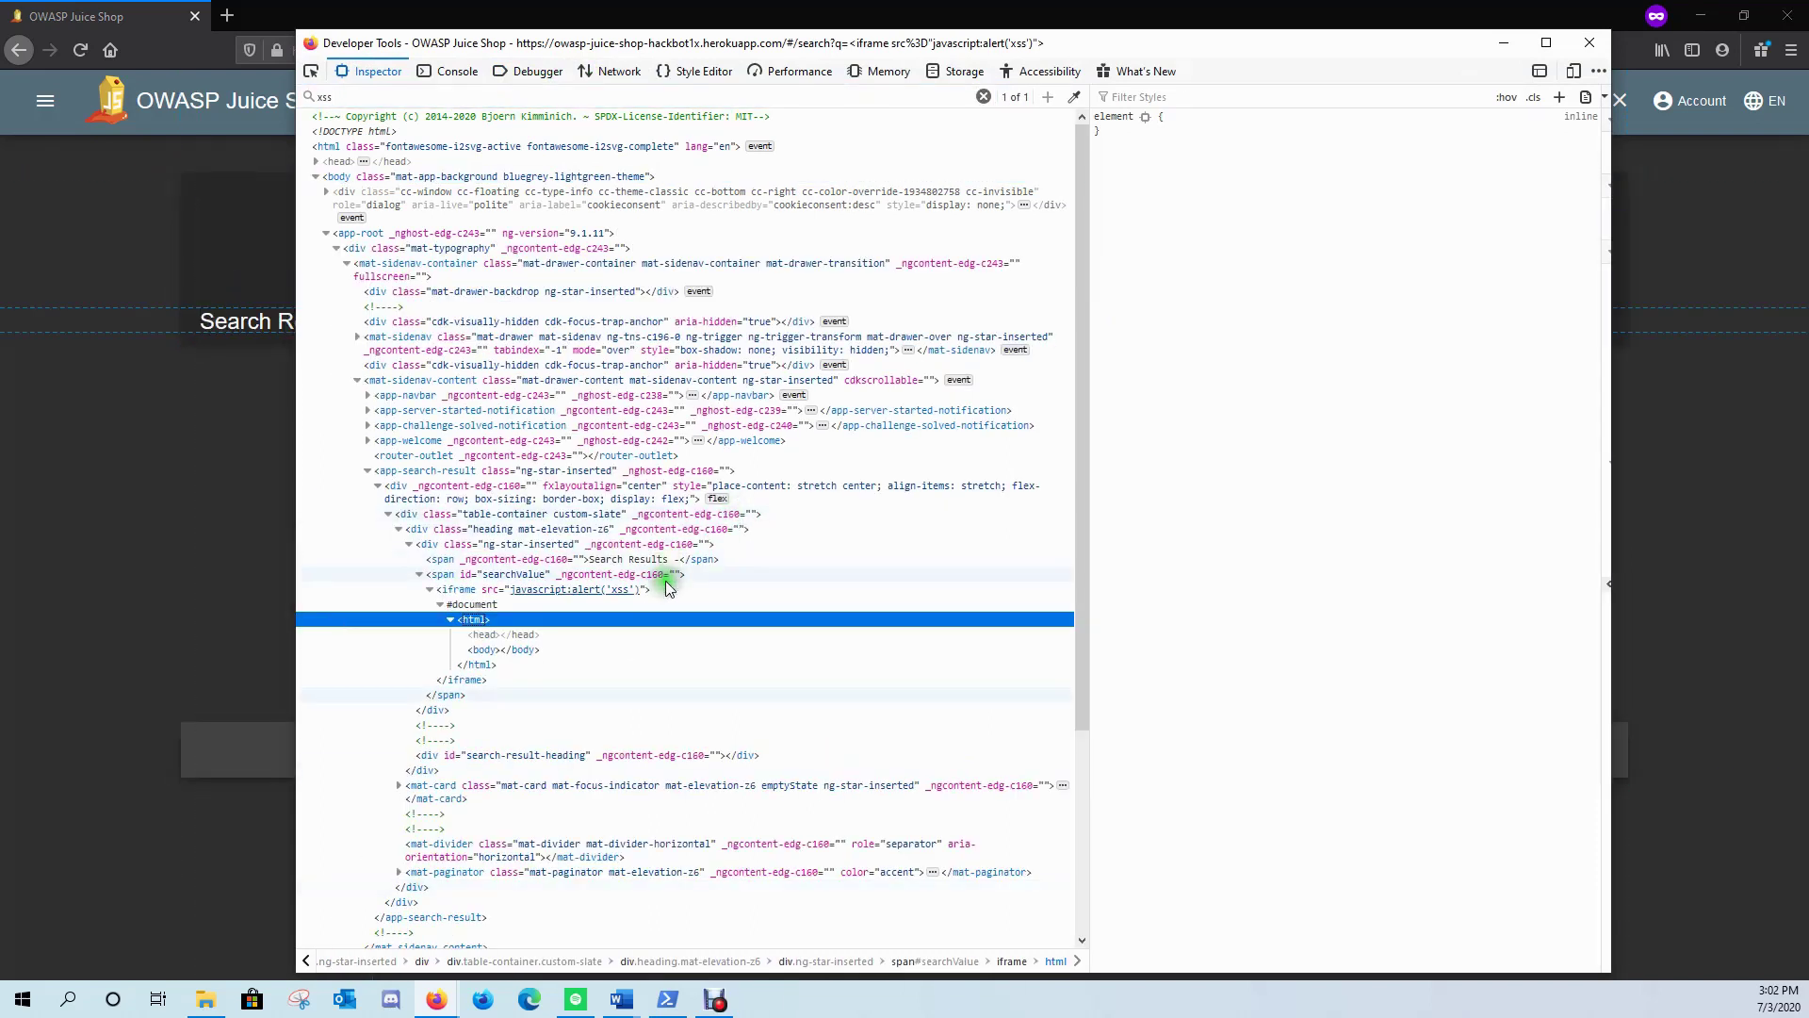